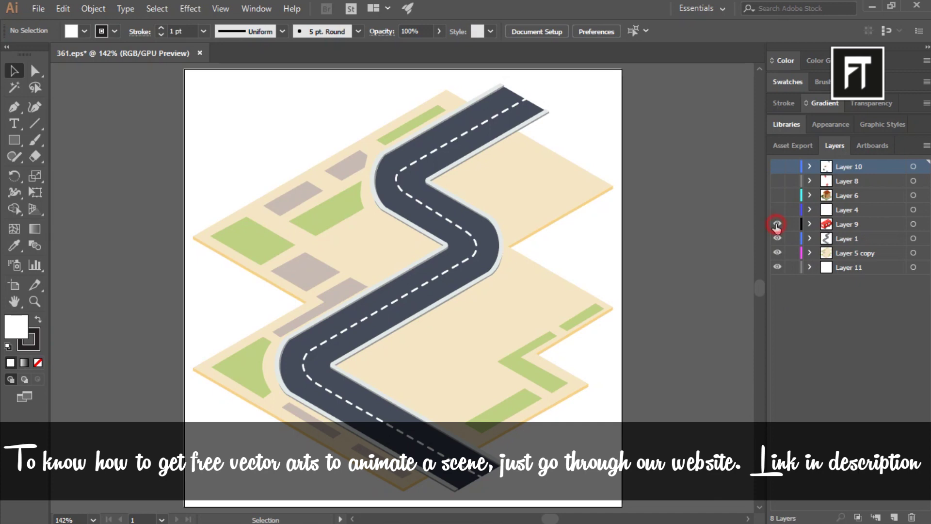
# - Show layers 9, 4, 6, 8 and 10, including the three building groups inside Layer 4
pyautogui.click(776, 224)
pyautogui.click(777, 211)
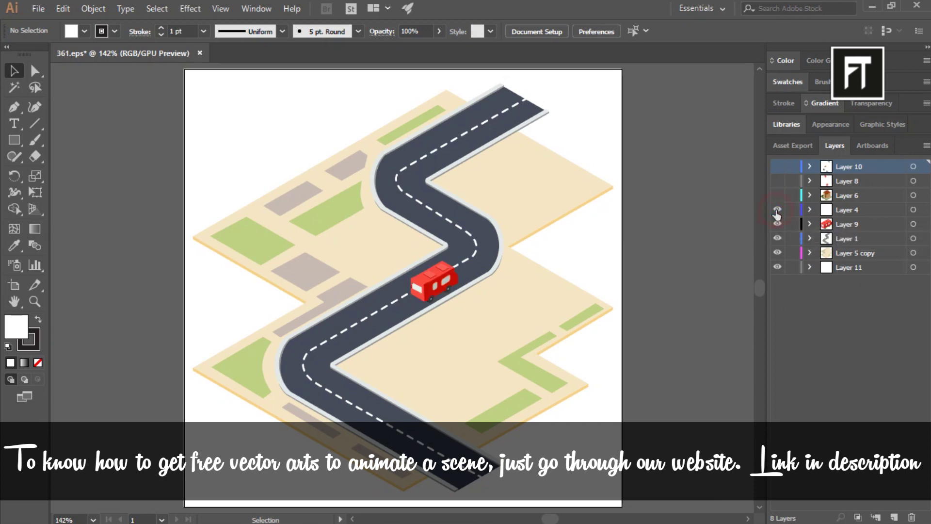
pyautogui.click(809, 210)
pyautogui.click(778, 225)
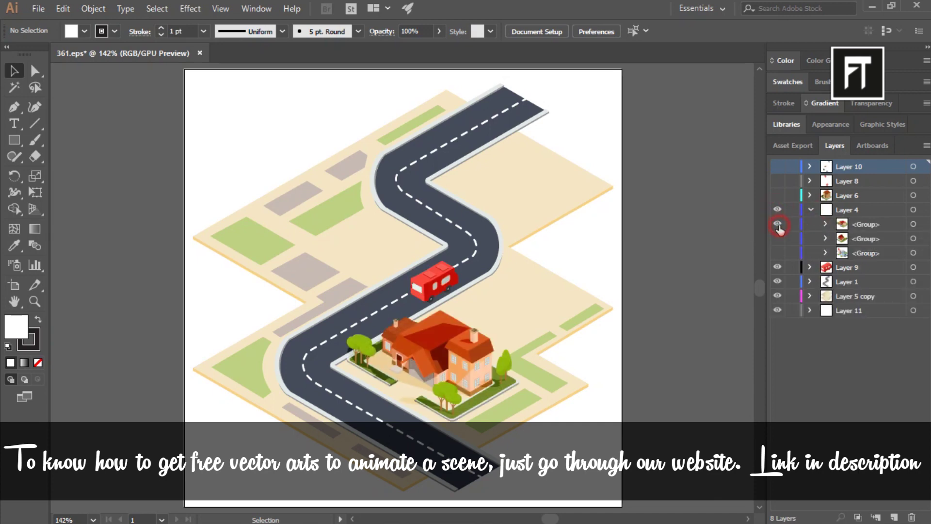
pyautogui.click(777, 239)
pyautogui.click(778, 252)
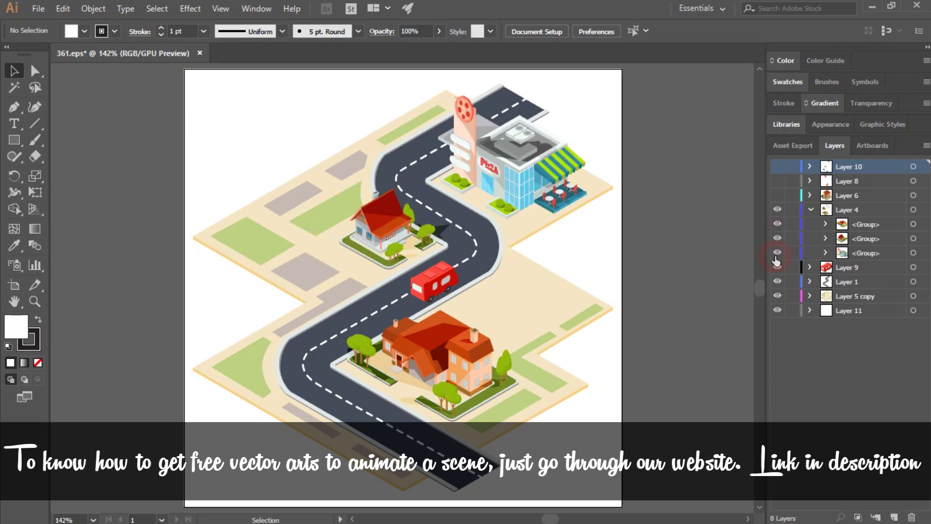
pyautogui.click(778, 195)
pyautogui.click(778, 181)
pyautogui.click(778, 166)
# - Hide every layer except Layer 6 so that its house stands alone on the artboard
pyautogui.click(778, 166)
pyautogui.click(777, 181)
pyautogui.click(777, 195)
pyautogui.click(778, 195)
pyautogui.click(777, 209)
pyautogui.click(778, 267)
pyautogui.click(778, 282)
pyautogui.click(778, 296)
pyautogui.click(778, 310)
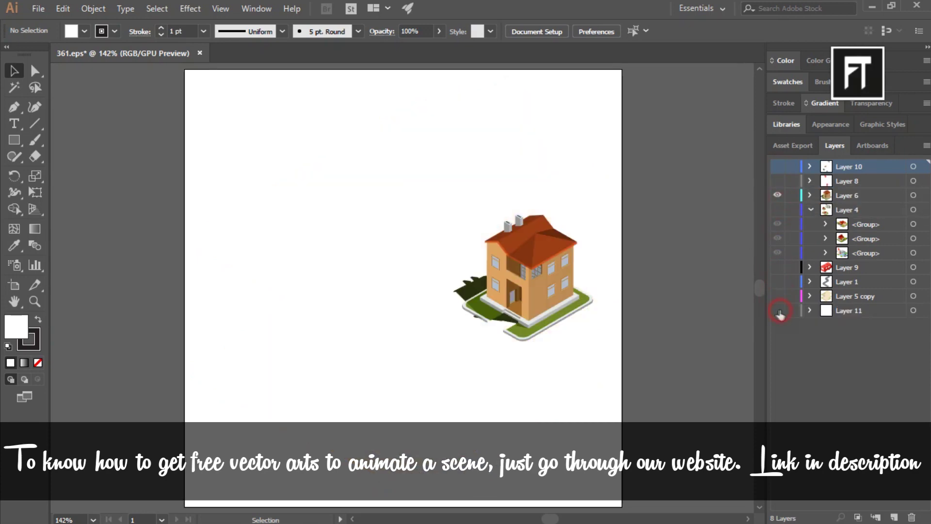
pyautogui.scroll(-1, 666, 252)
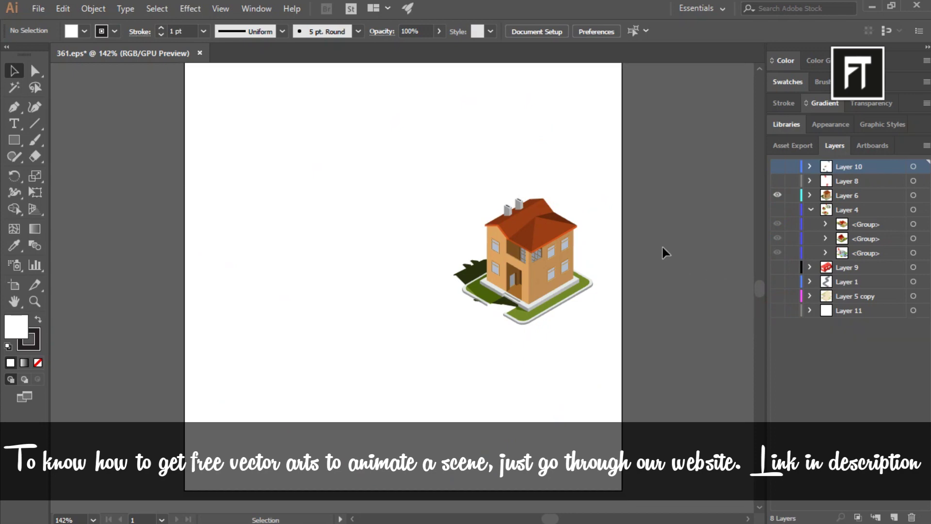
pyautogui.scroll(1, 666, 252)
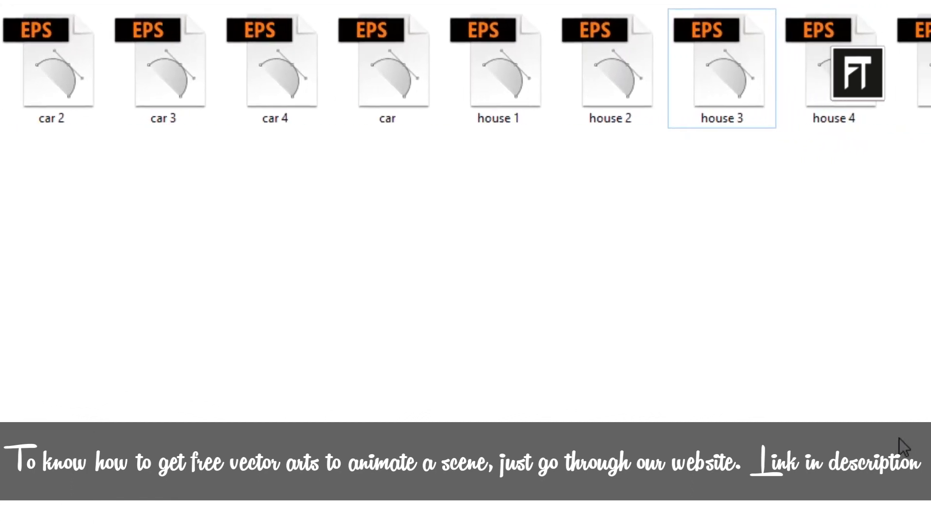
# - Switch to After Effects and create a 10-second composition with the HDTV 1080 29.97 preset
pyautogui.moveTo(909, 335); pyautogui.dragTo(555, 307)
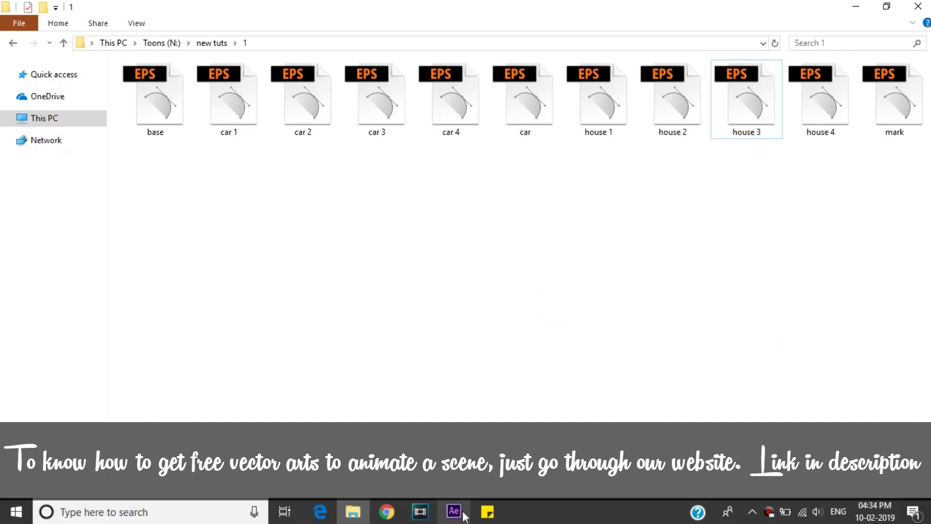
pyautogui.click(452, 513)
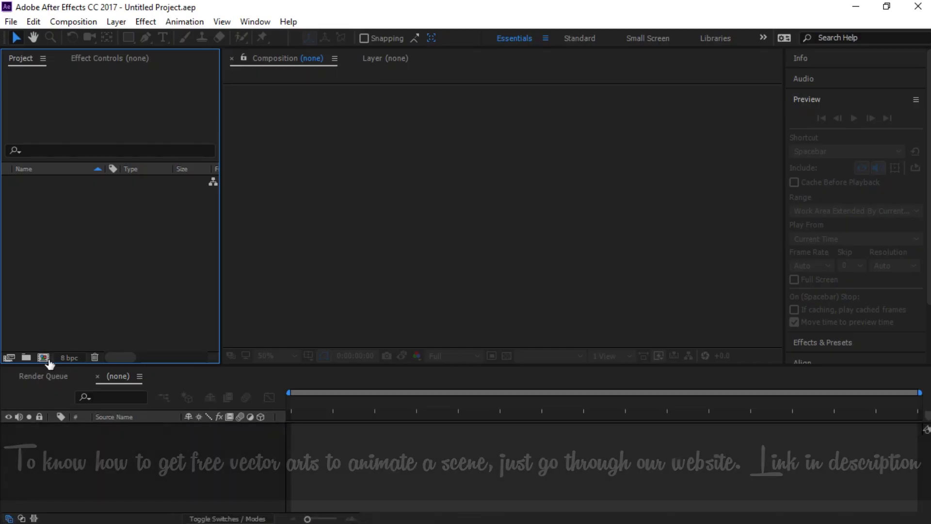
pyautogui.click(44, 357)
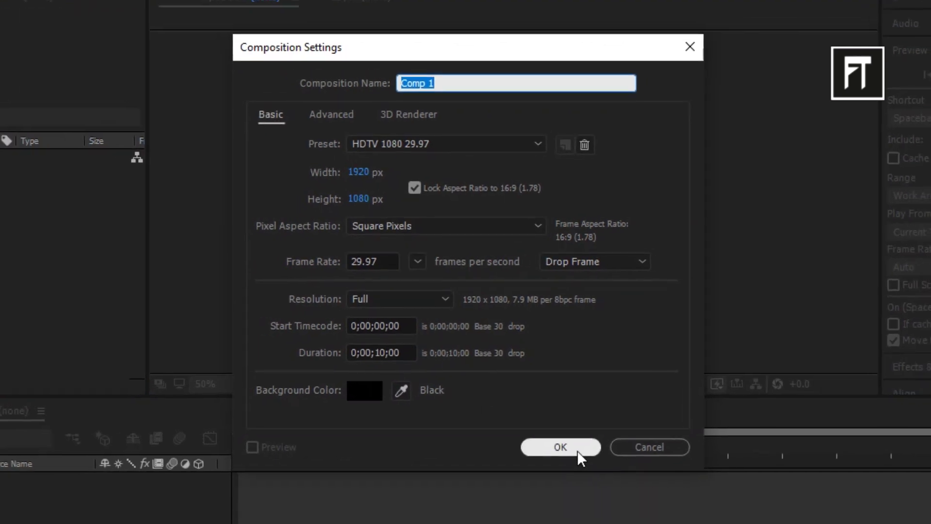
pyautogui.click(575, 454)
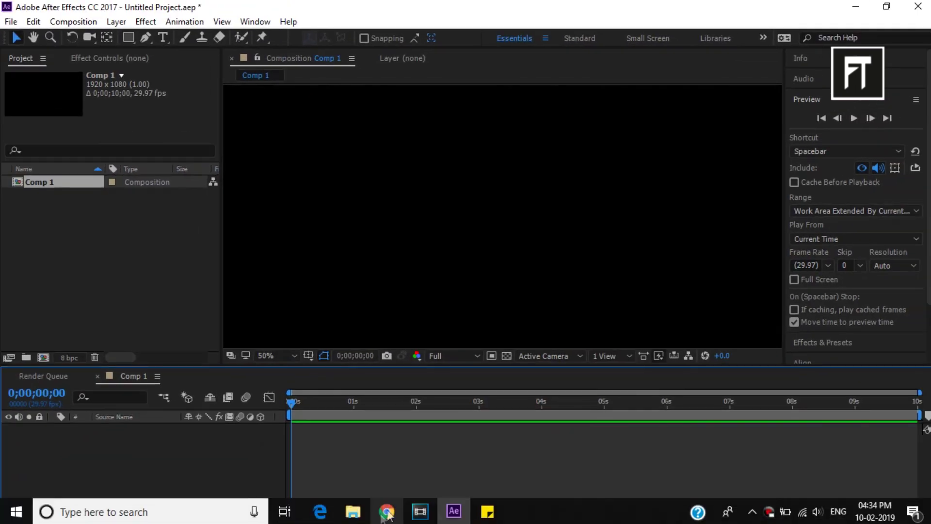
# - Import all the EPS files from the project folder and add them as layers to Comp 1
pyautogui.click(353, 512)
pyautogui.moveTo(923, 339); pyautogui.dragTo(170, 98)
pyautogui.moveTo(167, 98); pyautogui.dragTo(86, 319)
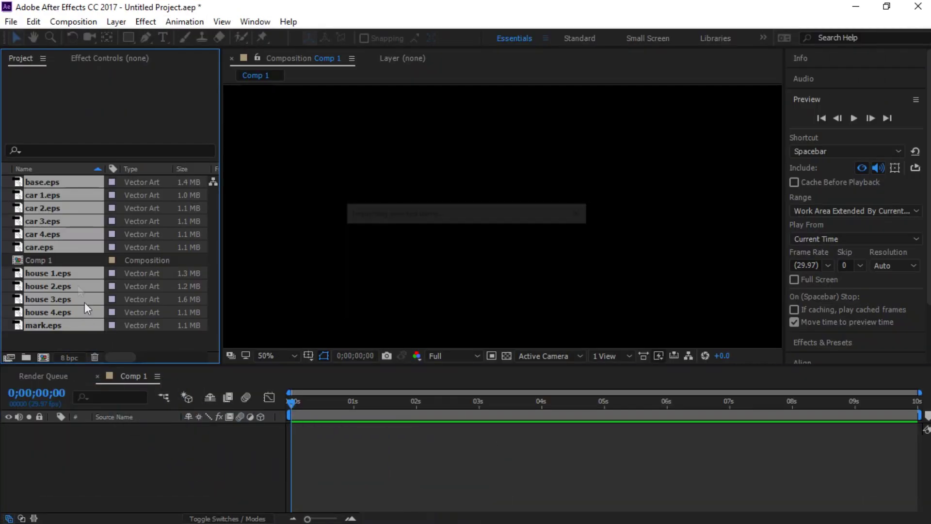
pyautogui.moveTo(48, 217); pyautogui.dragTo(69, 445)
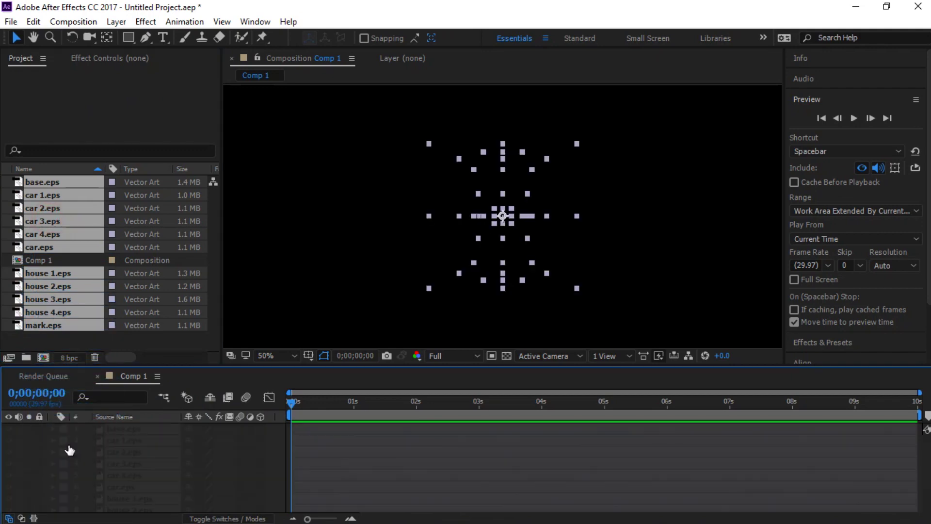
# - Move the base.eps layer to the bottom of the layer stack and lock it
pyautogui.click(129, 461)
pyautogui.click(120, 429)
pyautogui.moveTo(134, 431); pyautogui.dragTo(132, 487)
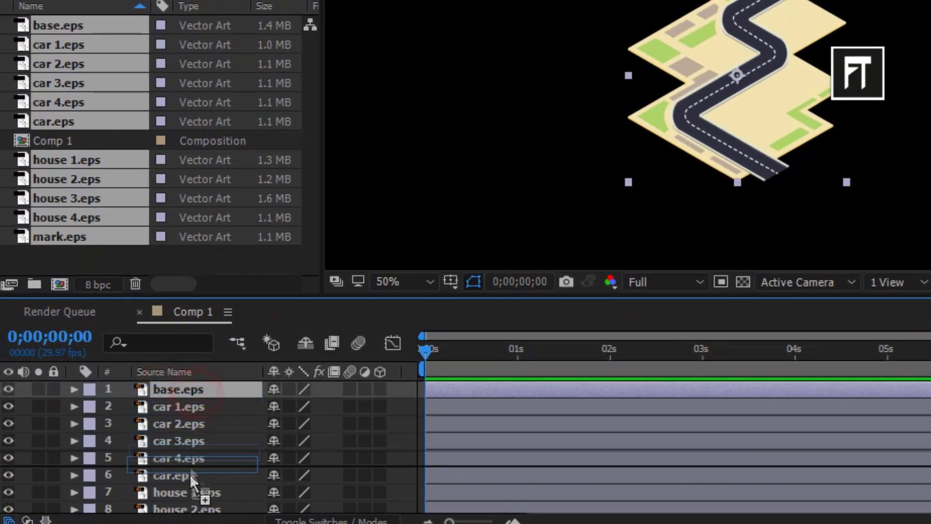
pyautogui.moveTo(194, 480); pyautogui.dragTo(197, 509)
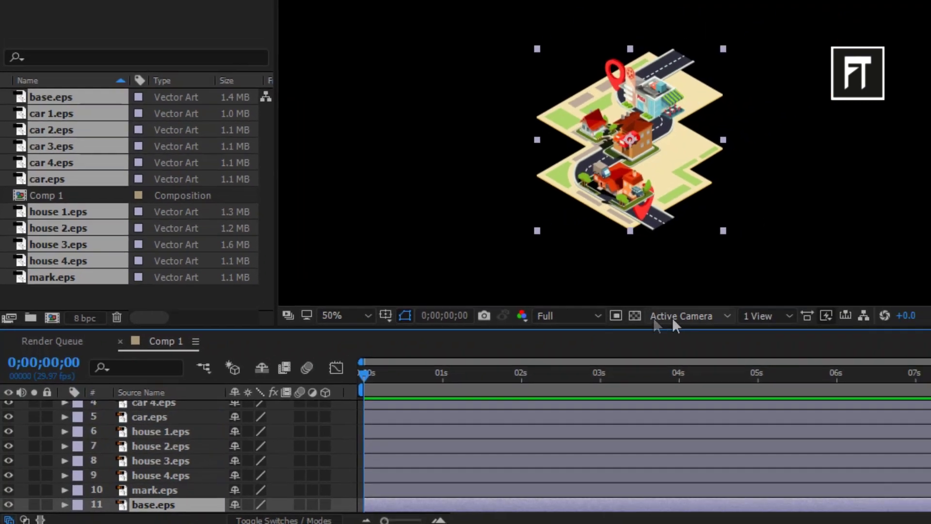
pyautogui.click(804, 268)
pyautogui.scroll(2, 780, 252)
pyautogui.scroll(-1, 779, 252)
pyautogui.click(47, 504)
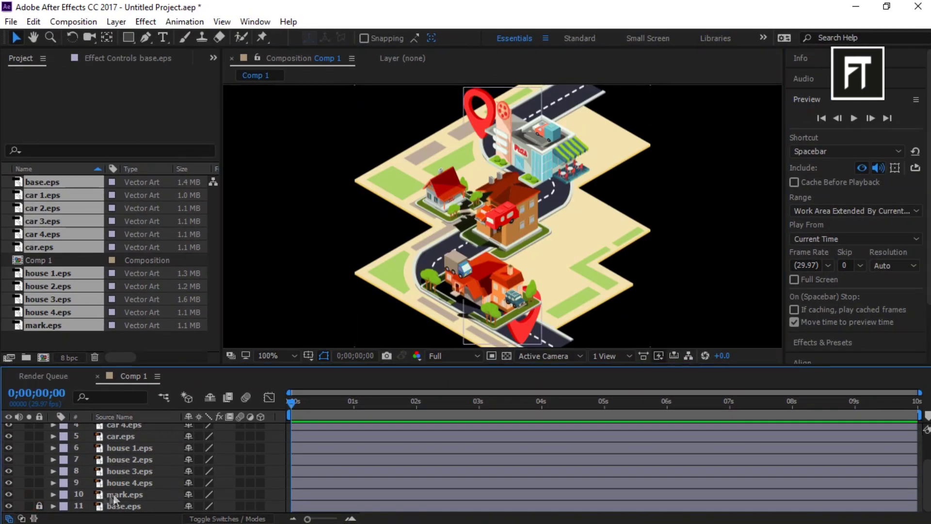
# - Move the four house layers above all the car layers in the stack
pyautogui.click(114, 495)
pyautogui.scroll(3, 136, 461)
pyautogui.click(123, 428)
pyautogui.click(140, 487)
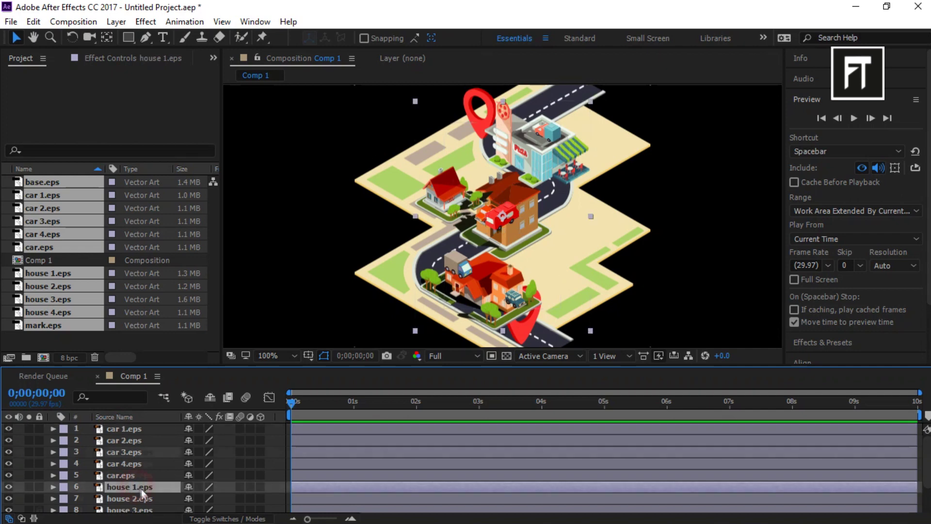
pyautogui.scroll(-3, 141, 488)
pyautogui.keyDown('shift'); pyautogui.click(145, 482); pyautogui.keyUp('shift')
pyautogui.moveTo(144, 482); pyautogui.dragTo(133, 429)
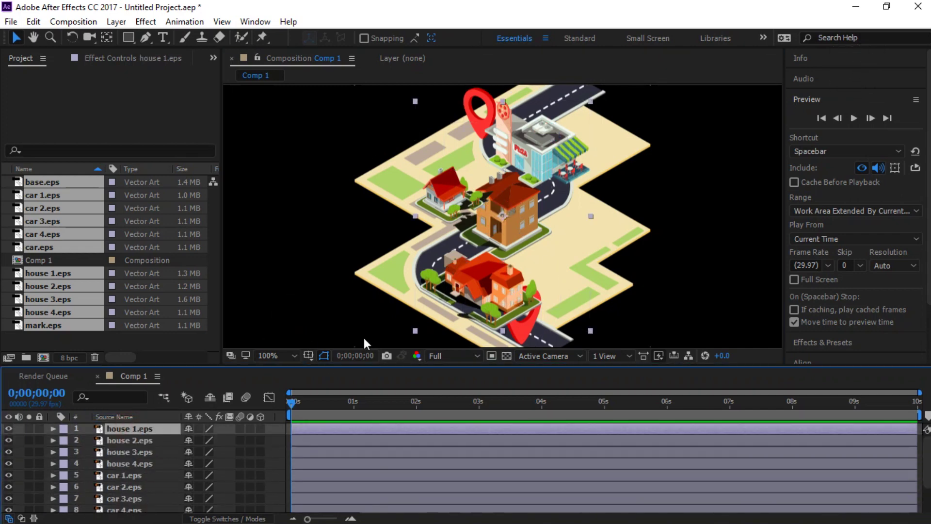
# - Position houses 1 to 4 on the map plots beside the road, with the pizza building inside the upper bend
pyautogui.moveTo(505, 217); pyautogui.dragTo(553, 201)
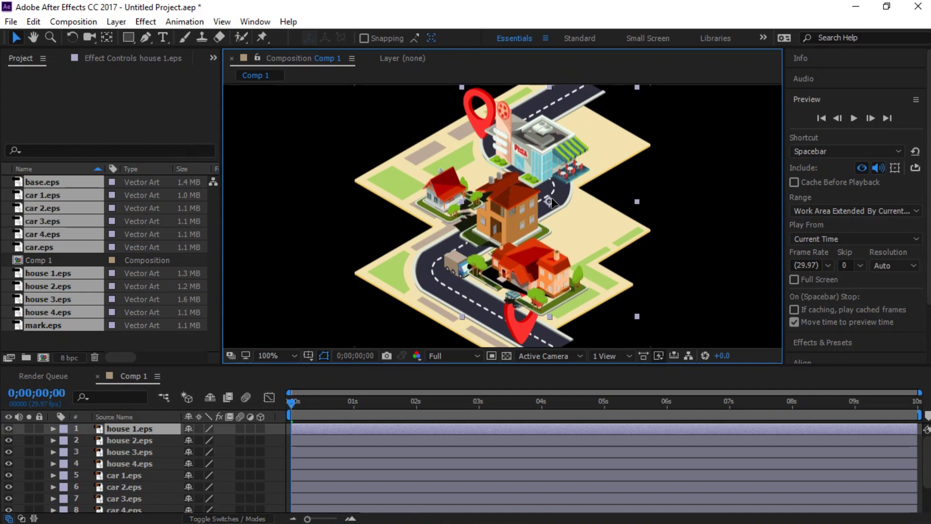
pyautogui.click(145, 441)
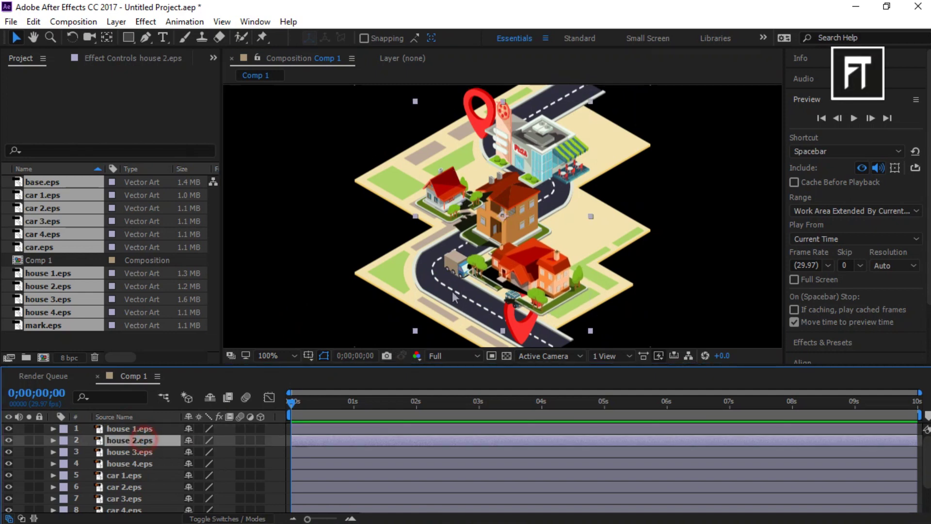
pyautogui.moveTo(528, 198); pyautogui.dragTo(574, 145)
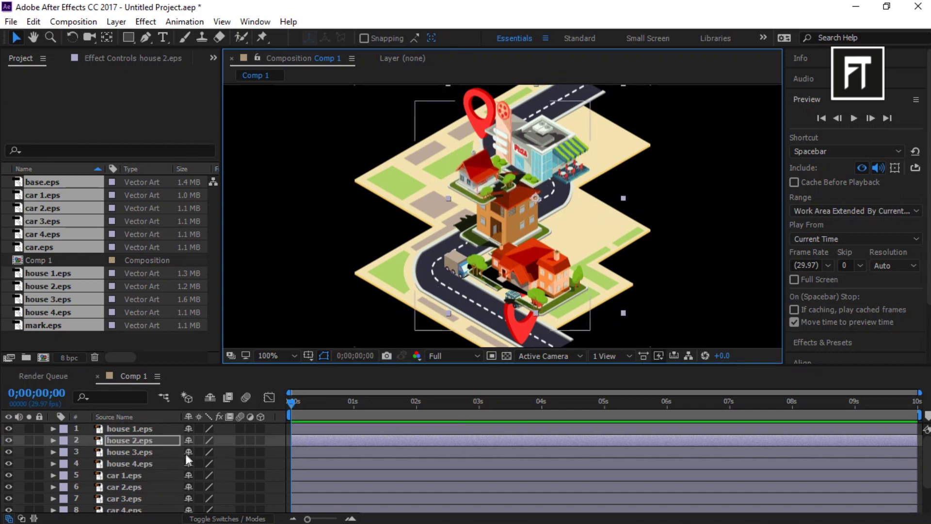
pyautogui.click(154, 454)
pyautogui.moveTo(550, 150); pyautogui.dragTo(581, 136)
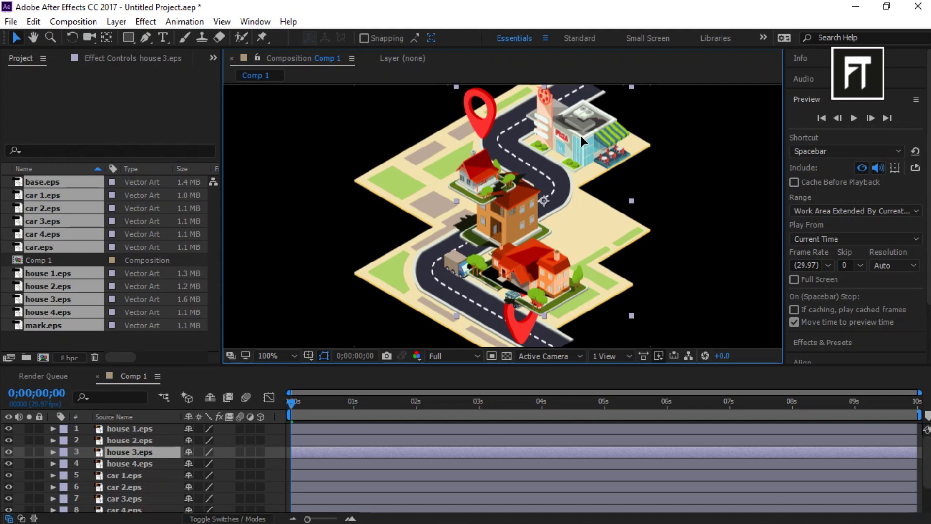
pyautogui.moveTo(493, 229); pyautogui.dragTo(571, 208)
# - Place the red van, the blue car and the grey truck along the lower stretch of the road
pyautogui.moveTo(502, 218); pyautogui.dragTo(493, 238)
pyautogui.click(491, 215)
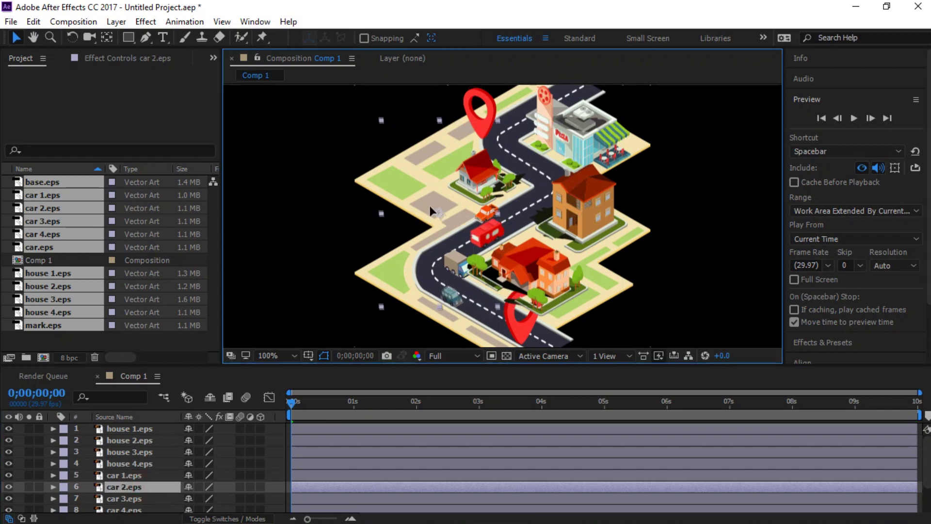
pyautogui.press('.')
pyautogui.press(',')
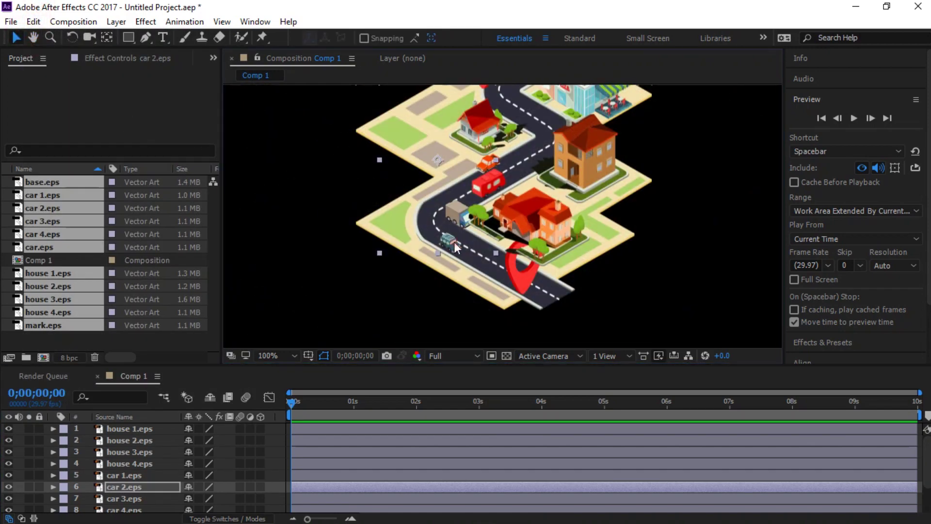
pyautogui.click(454, 238)
pyautogui.moveTo(507, 164); pyautogui.dragTo(501, 174)
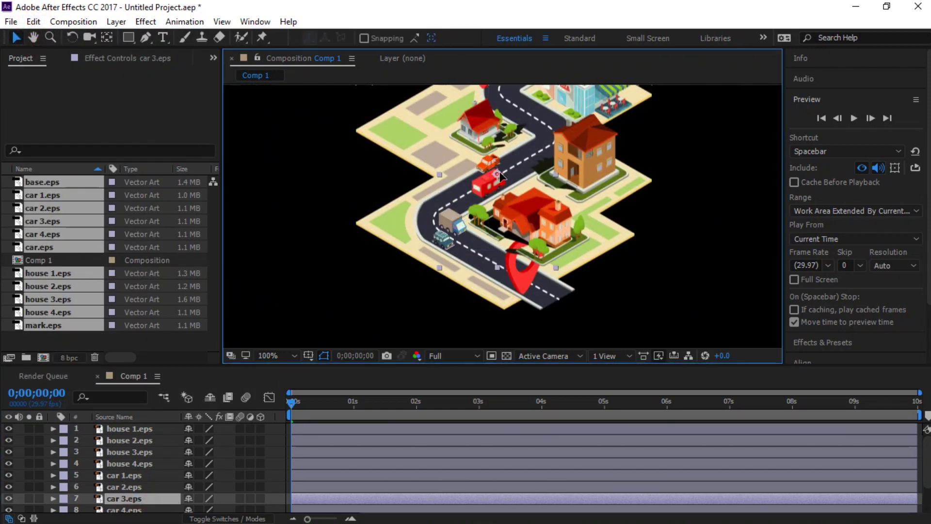
# - Position the orange car and the red-and-blue truck farther up the road, and bring the car.eps layer to the top
pyautogui.click(145, 509)
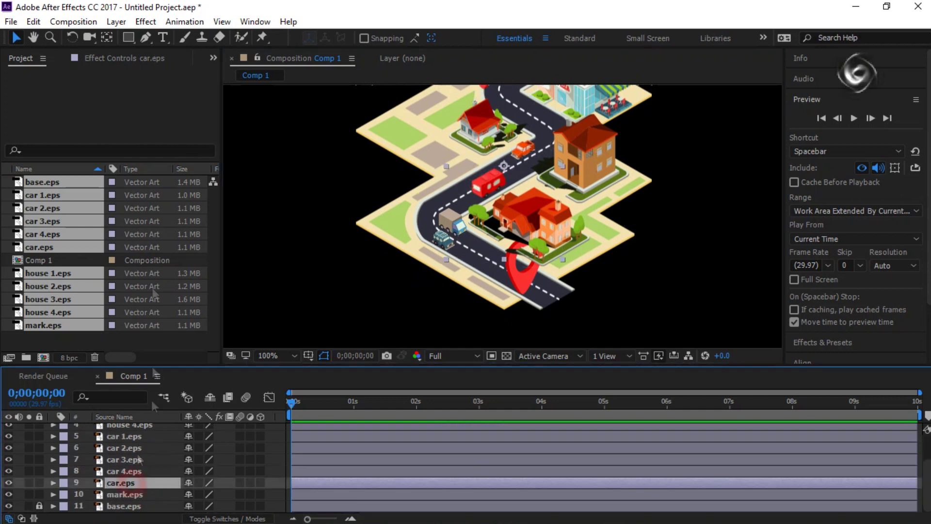
pyautogui.moveTo(512, 242); pyautogui.dragTo(464, 289)
pyautogui.moveTo(155, 483); pyautogui.dragTo(148, 425)
# - Shift the location pins slightly to the right and move the mark.eps layer to the top of the stack
pyautogui.scroll(1, 538, 216)
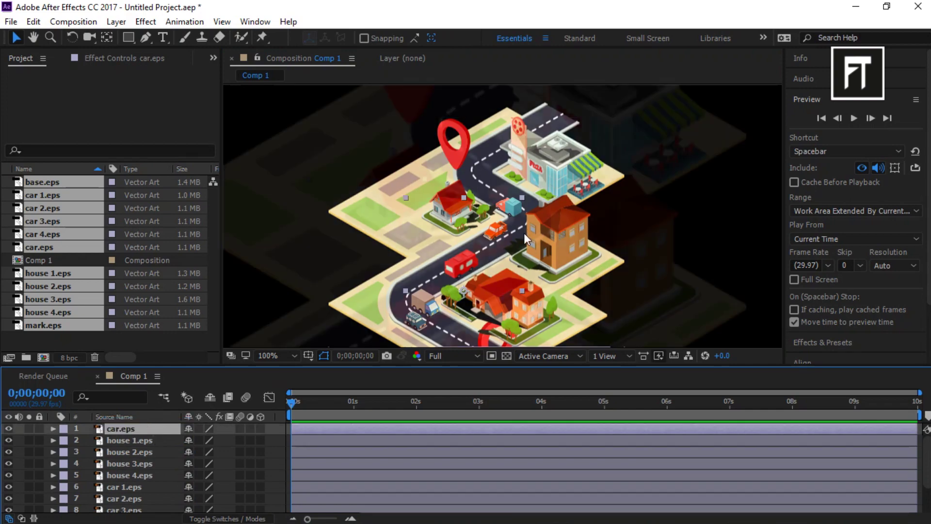
pyautogui.scroll(-1, 564, 233)
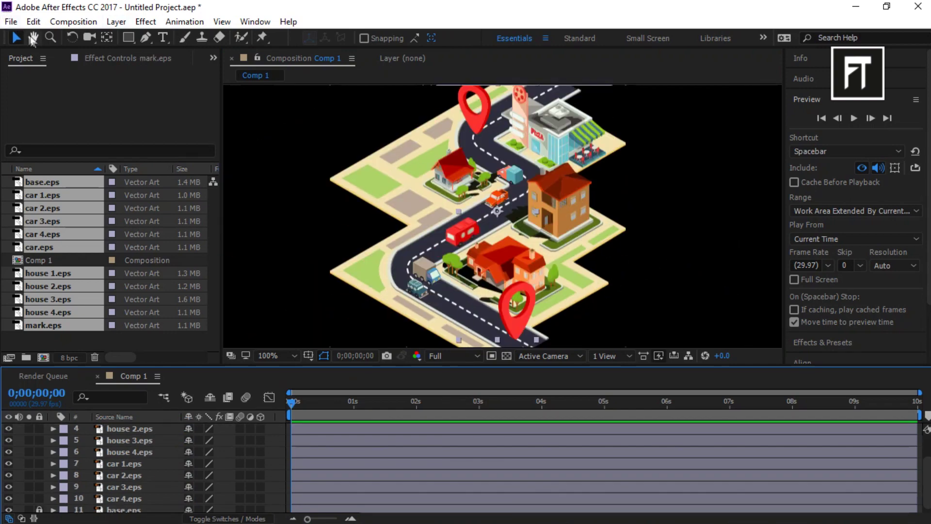
pyautogui.click(32, 39)
pyautogui.moveTo(410, 210)
pyautogui.mouseDown()
pyautogui.moveTo(377, 178)
pyautogui.moveTo(418, 216)
pyautogui.mouseUp()
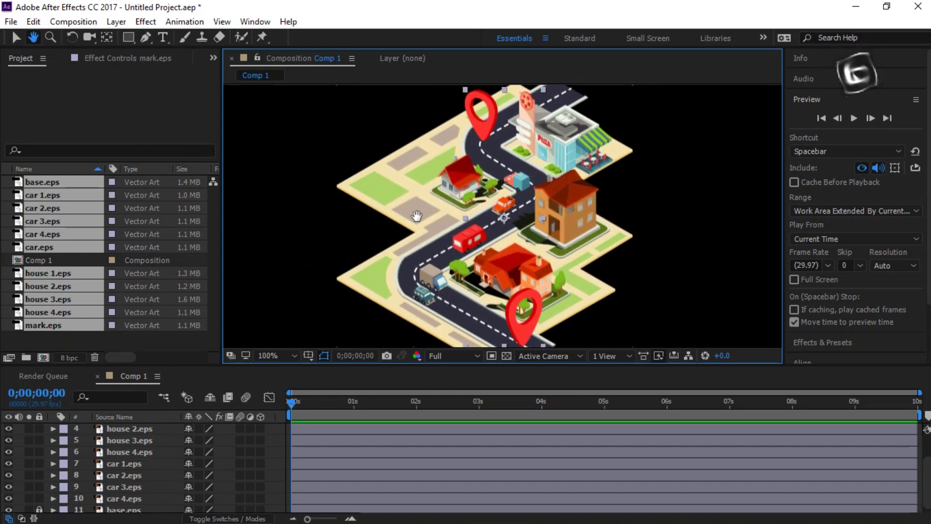
pyautogui.click(16, 39)
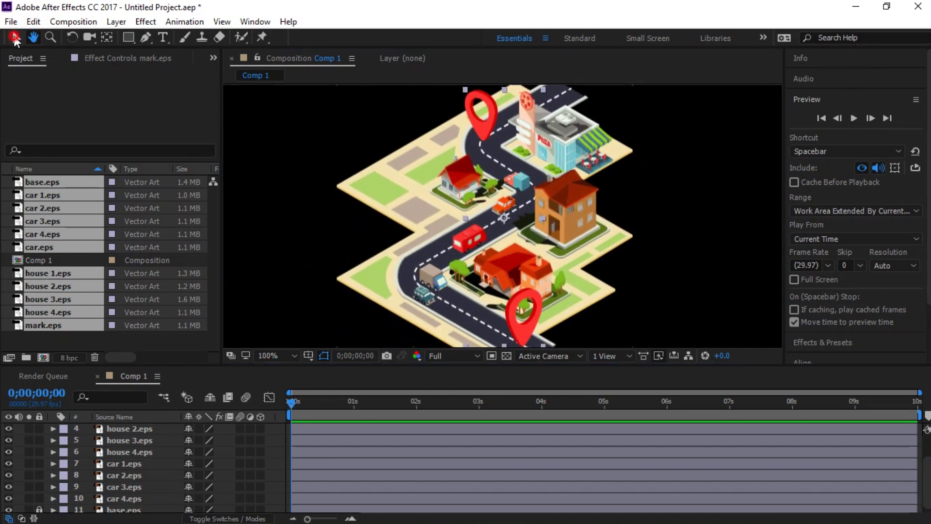
# - Hide all layers except house 1 and the base map
pyautogui.click(135, 431)
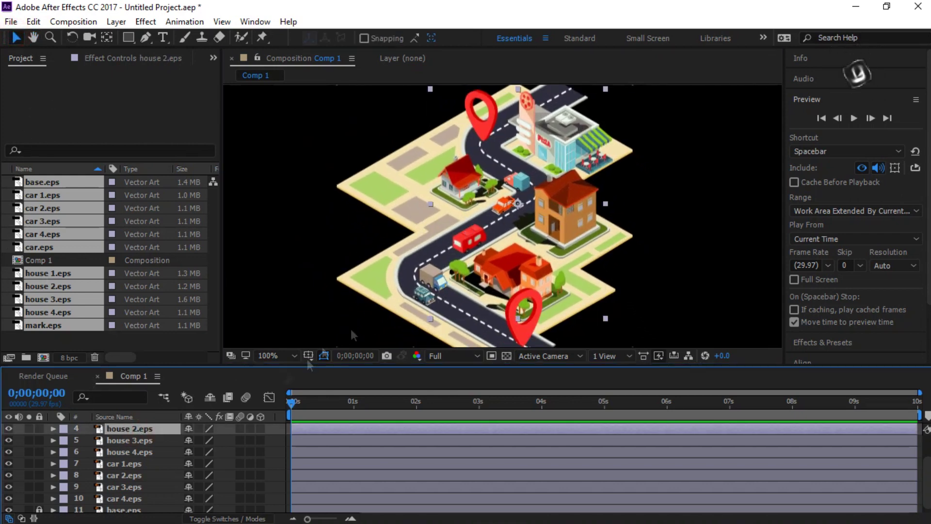
pyautogui.click(127, 442)
pyautogui.scroll(-1, 131, 478)
pyautogui.keyDown('shift'); pyautogui.click(135, 497); pyautogui.keyUp('shift')
pyautogui.click(9, 439)
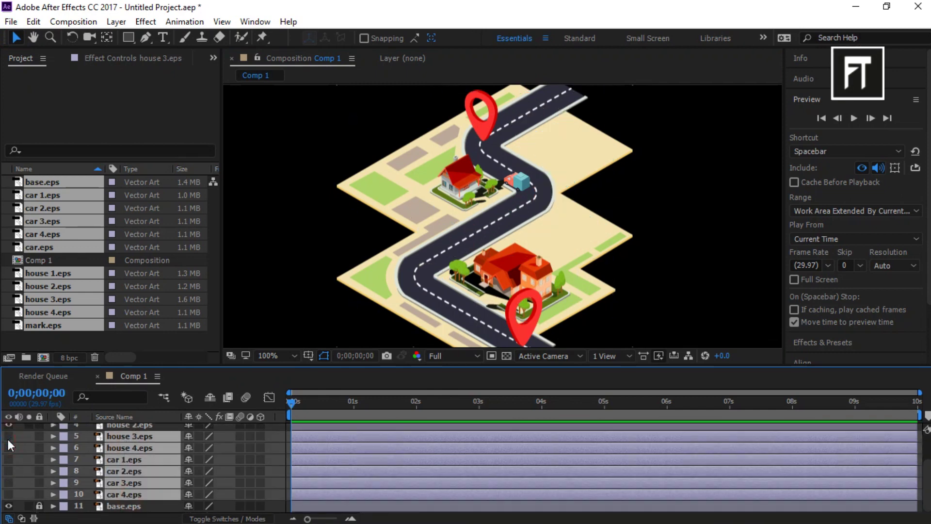
pyautogui.scroll(3, 106, 469)
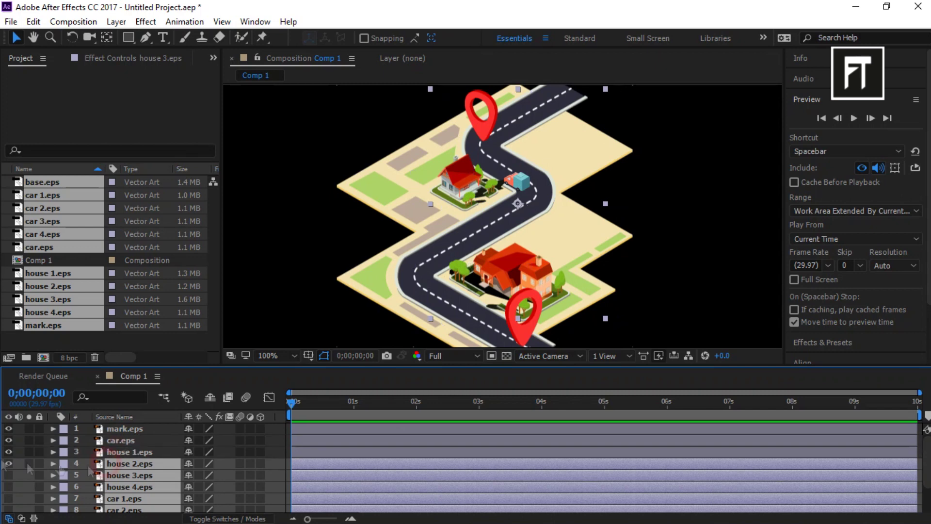
pyautogui.click(8, 451)
pyautogui.click(8, 429)
pyautogui.click(492, 299)
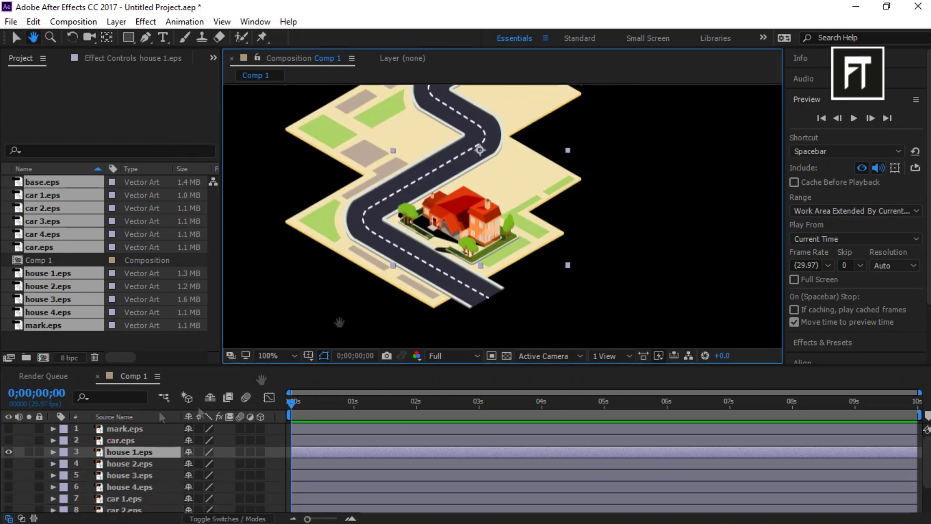
# - Try scaling the house 1 layer down about its current anchor point
pyautogui.press('s')
pyautogui.click(153, 456)
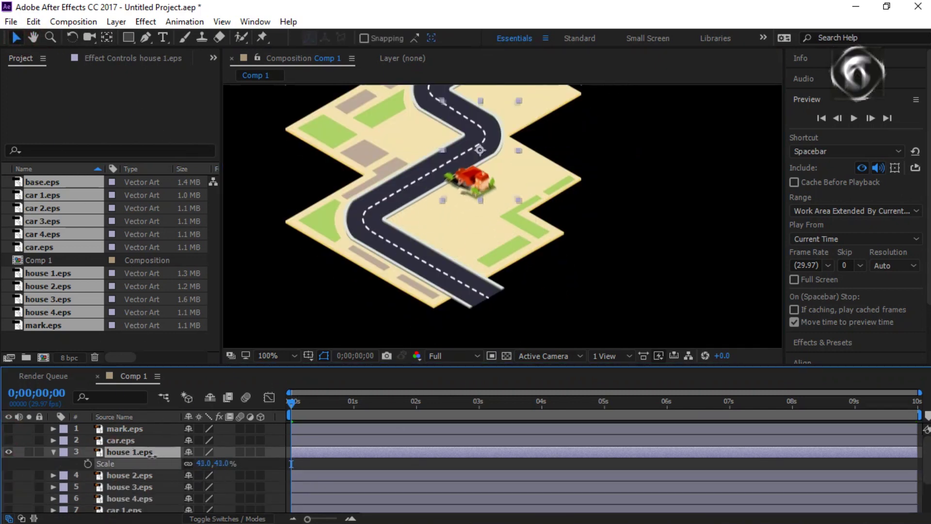
pyautogui.moveTo(152, 456); pyautogui.dragTo(190, 462)
pyautogui.hotkey('ctrl', 'z')
# - Try moving the house 1 anchor point to the front edge of the house's base and scaling the layer about it
pyautogui.click(107, 38)
pyautogui.moveTo(481, 150); pyautogui.dragTo(465, 177)
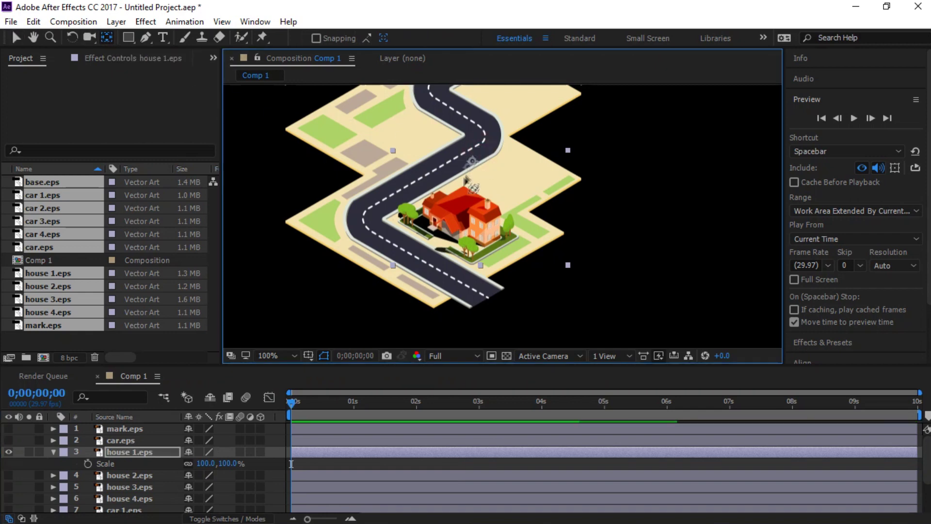
pyautogui.scroll(1, 443, 244)
pyautogui.moveTo(443, 239); pyautogui.dragTo(533, 218)
pyautogui.click(33, 37)
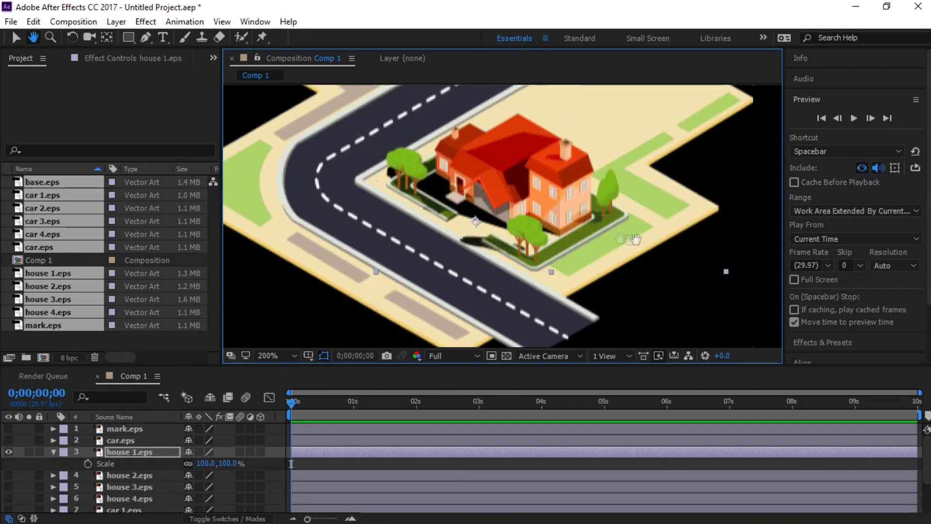
pyautogui.click(16, 38)
pyautogui.press('y')
pyautogui.moveTo(476, 222); pyautogui.dragTo(477, 225)
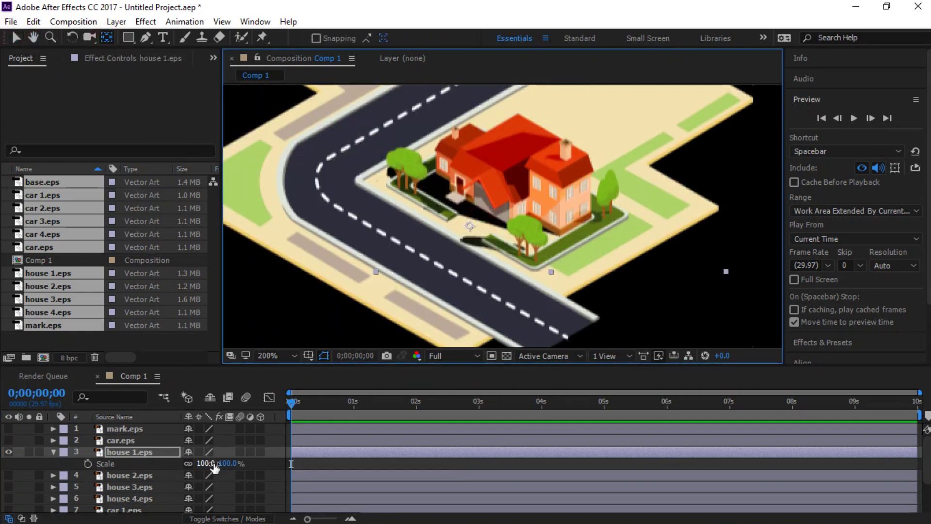
pyautogui.moveTo(215, 467); pyautogui.dragTo(194, 468)
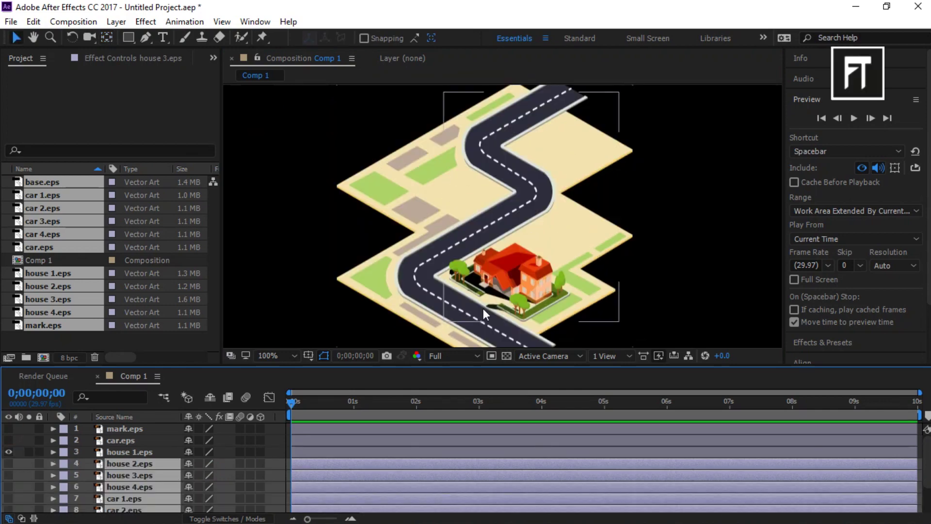
pyautogui.click(491, 300)
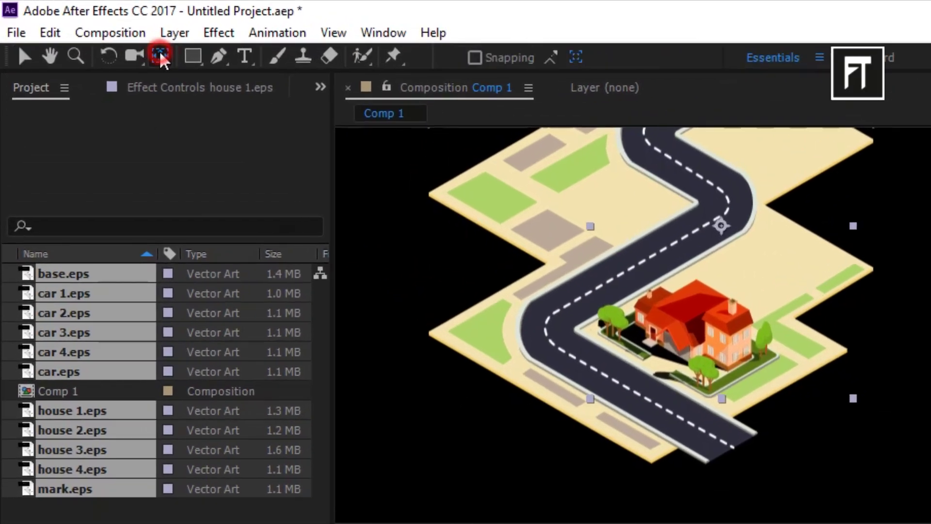
# - Move the house 1 layer's anchor point to the front edge of the red-roofed house's base, beside the garden path
pyautogui.click(161, 56)
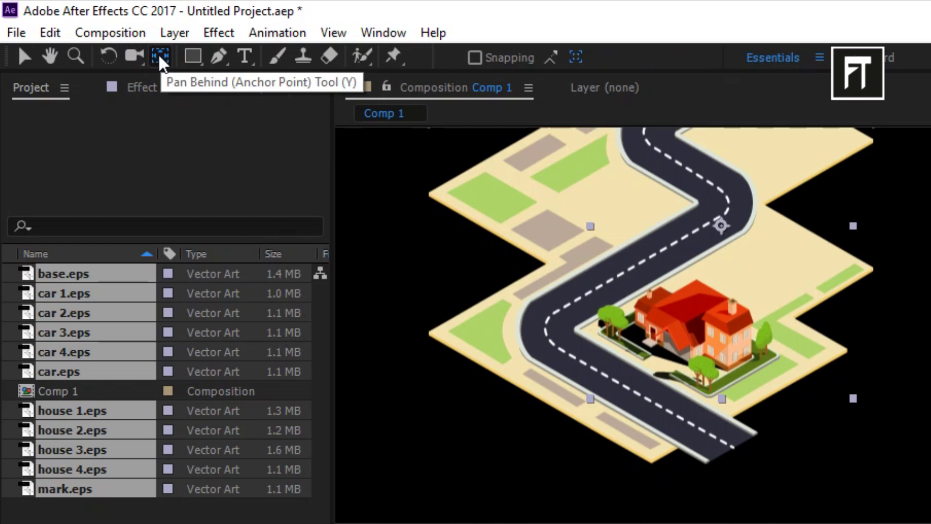
pyautogui.click(720, 225)
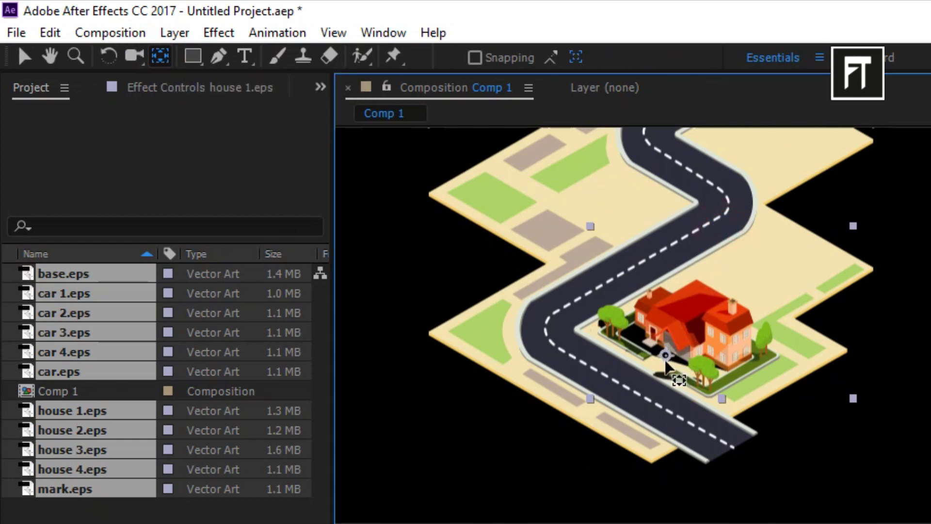
pyautogui.press('.')
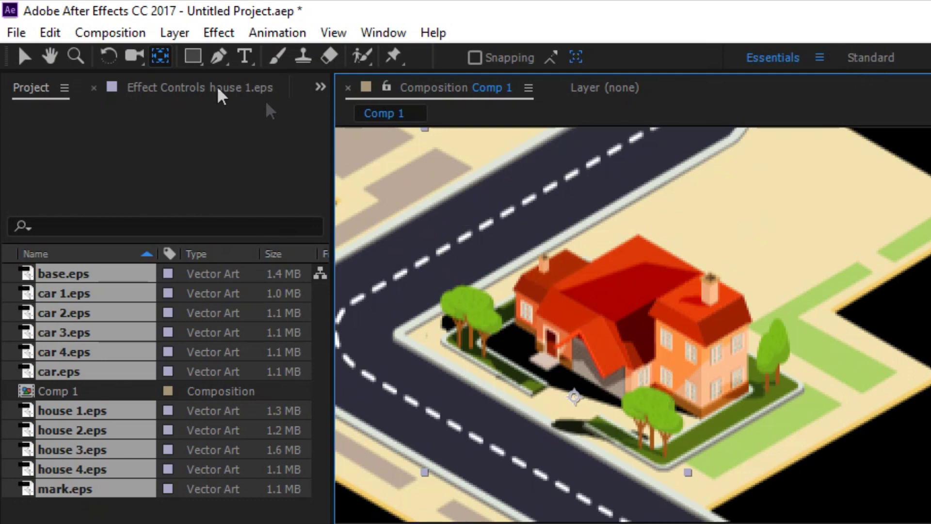
pyautogui.click(50, 55)
pyautogui.moveTo(656, 392); pyautogui.dragTo(797, 331)
pyautogui.click(24, 56)
pyautogui.press('y')
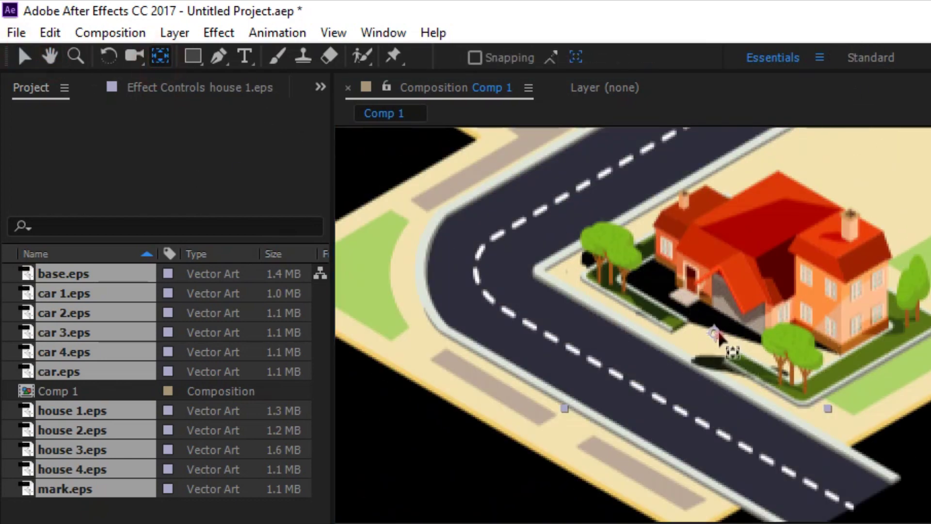
pyautogui.moveTo(725, 336); pyautogui.dragTo(717, 342)
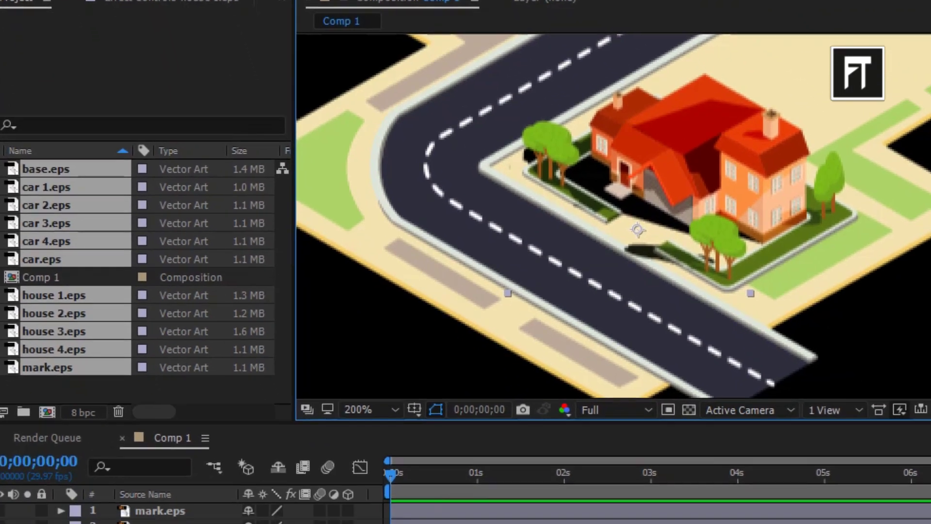
# - Try scaling the house 1 layer about different anchor positions: the front edge, the lower corner of the base and the roof
pyautogui.press('s')
pyautogui.moveTo(266, 486)
pyautogui.mouseDown()
pyautogui.moveTo(197, 485)
pyautogui.moveTo(256, 486)
pyautogui.mouseUp()
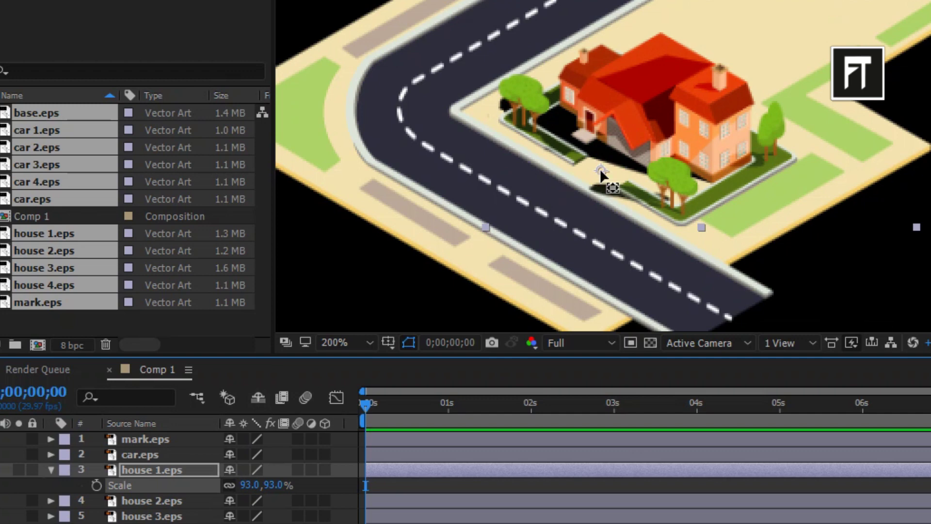
pyautogui.moveTo(601, 170); pyautogui.dragTo(537, 200)
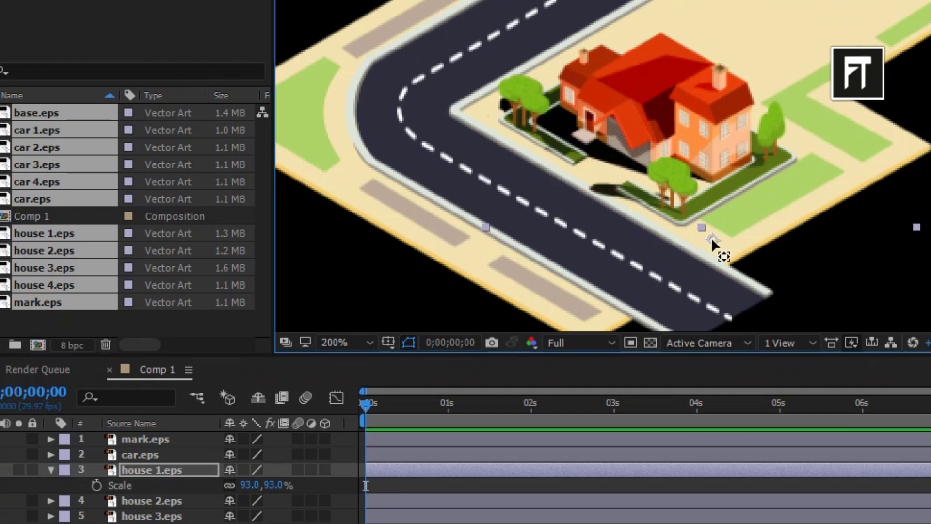
pyautogui.moveTo(270, 486)
pyautogui.mouseDown()
pyautogui.moveTo(238, 485)
pyautogui.moveTo(278, 485)
pyautogui.mouseUp()
pyautogui.moveTo(713, 239); pyautogui.dragTo(560, 77)
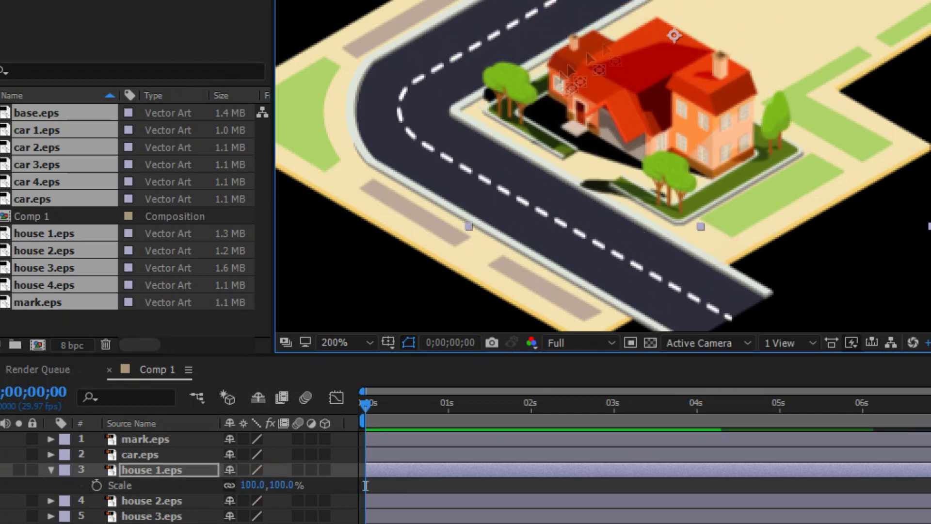
pyautogui.moveTo(281, 486)
pyautogui.mouseDown()
pyautogui.moveTo(257, 485)
pyautogui.moveTo(291, 485)
pyautogui.moveTo(272, 484)
pyautogui.moveTo(283, 494)
pyautogui.mouseUp()
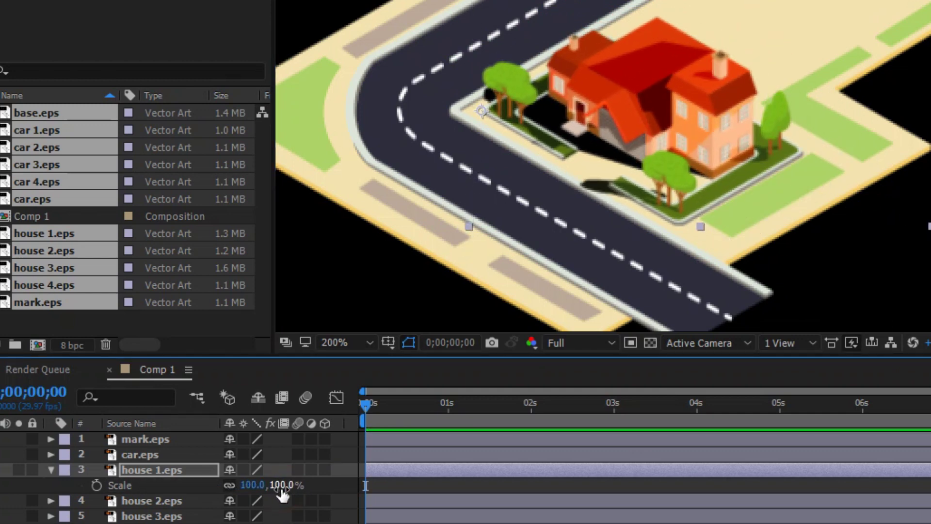
# - Return the house 1 anchor point to the front edge of its base and lock the layer
pyautogui.click(485, 116)
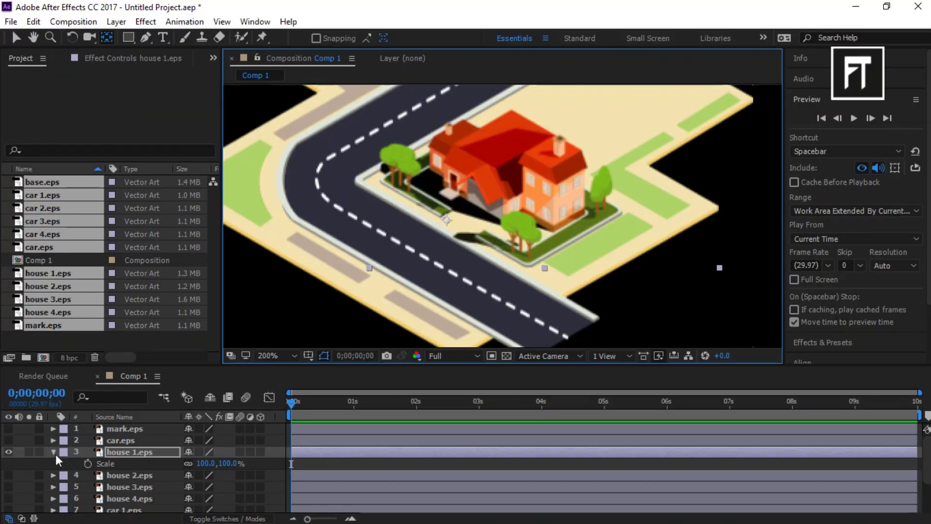
pyautogui.click(54, 452)
pyautogui.click(39, 452)
# - Show the house 2 layer and move its anchor point to the front edge of the small house's lawn
pyautogui.click(9, 463)
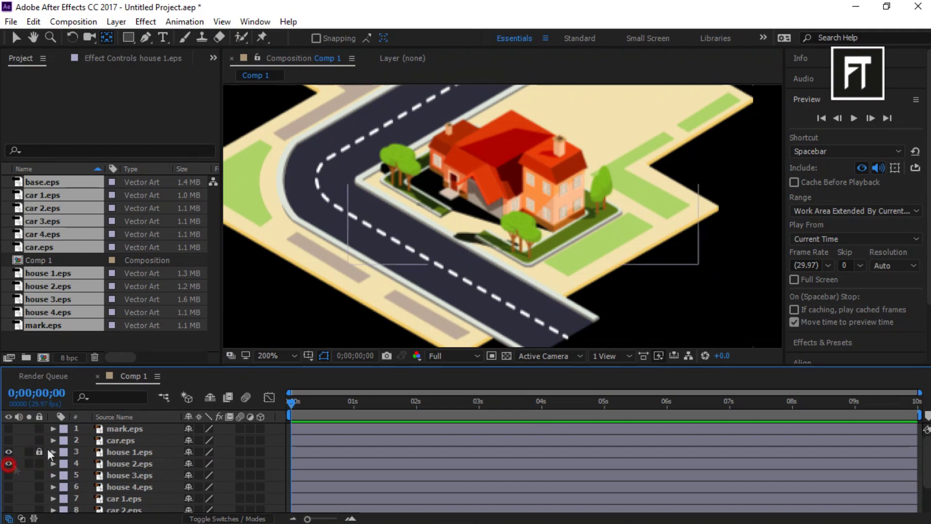
pyautogui.scroll(-2, 549, 249)
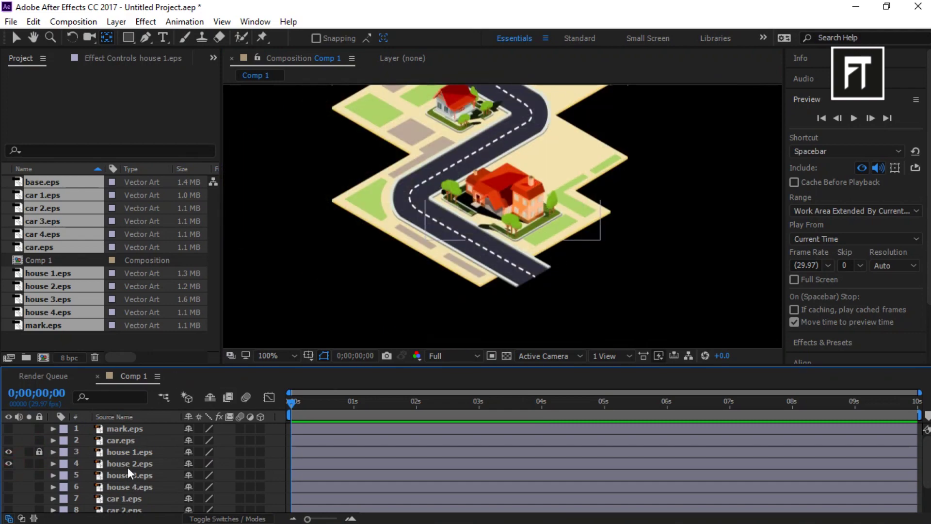
pyautogui.click(127, 465)
pyautogui.click(33, 37)
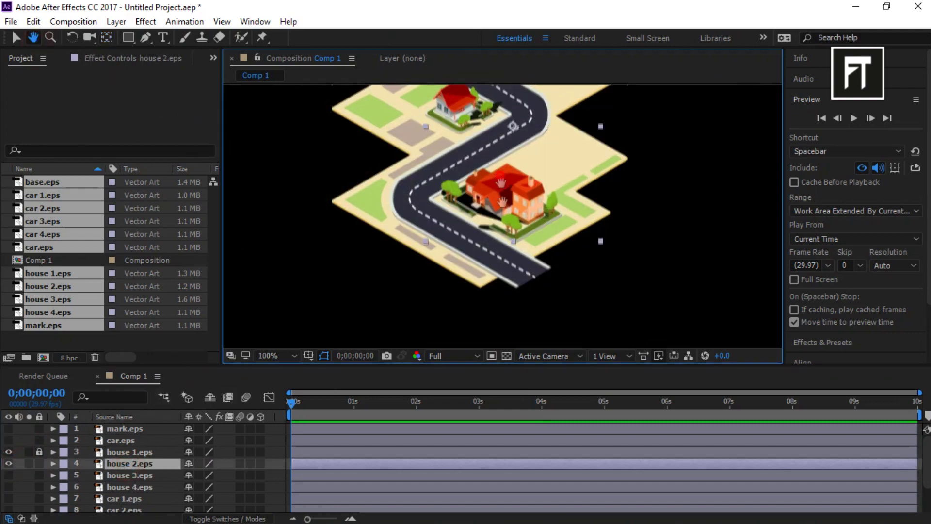
pyautogui.scroll(2, 523, 257)
pyautogui.moveTo(523, 257); pyautogui.dragTo(544, 294)
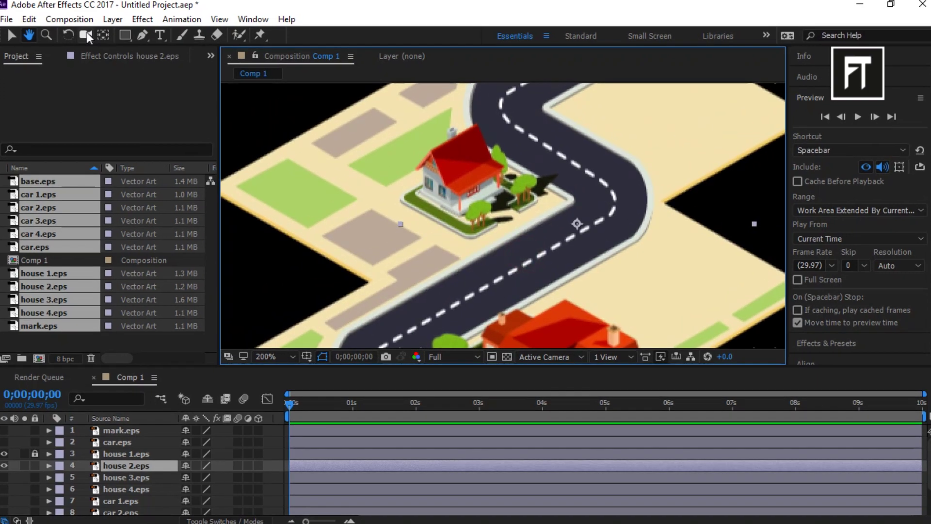
pyautogui.click(107, 37)
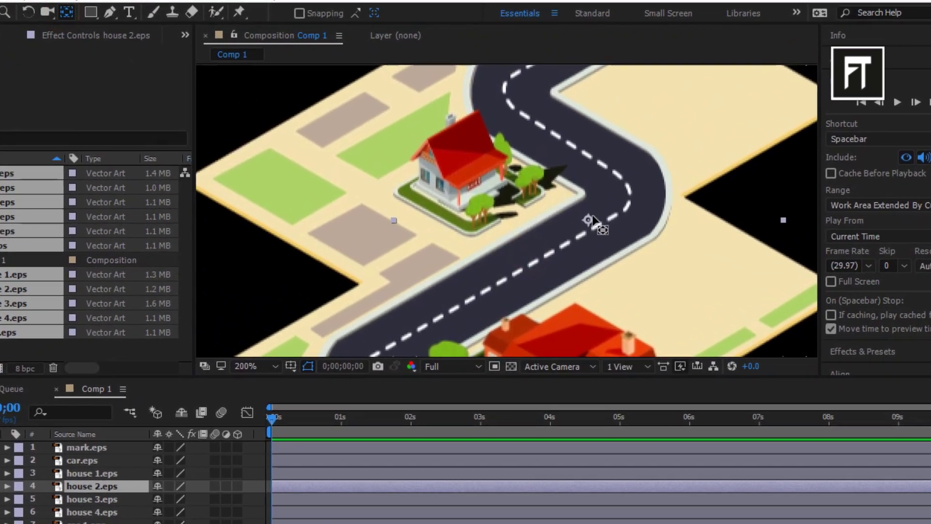
pyautogui.moveTo(592, 218); pyautogui.dragTo(439, 216)
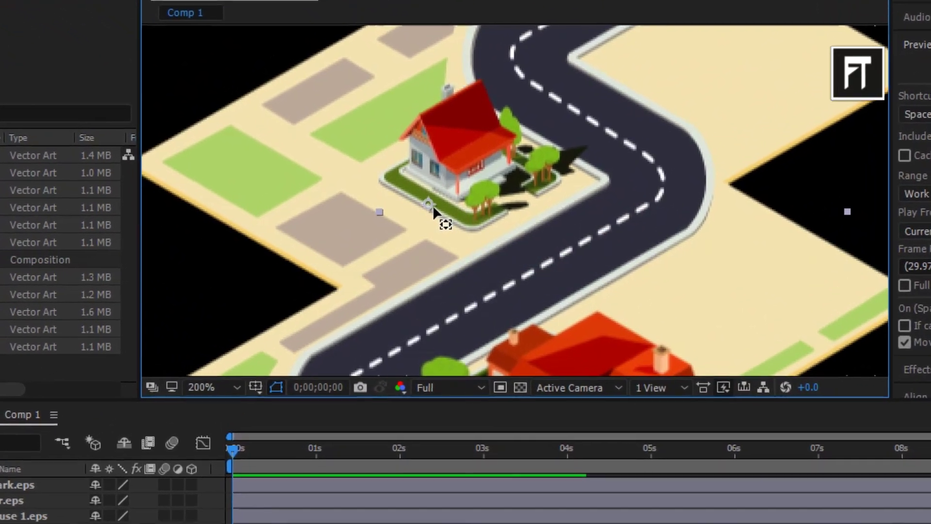
# - Show the house 3 and house 4 layers and move each anchor point to the front edge of its building's base
pyautogui.click(2, 520)
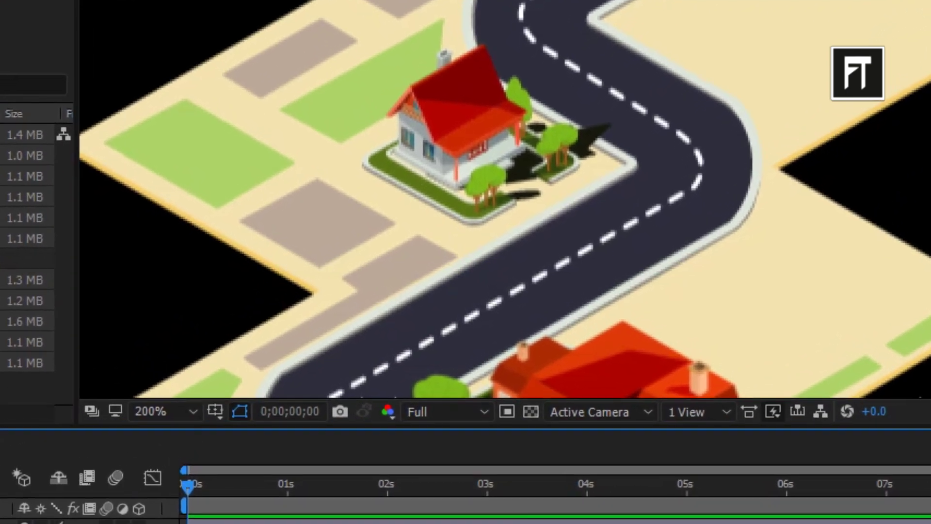
pyautogui.click(1, 520)
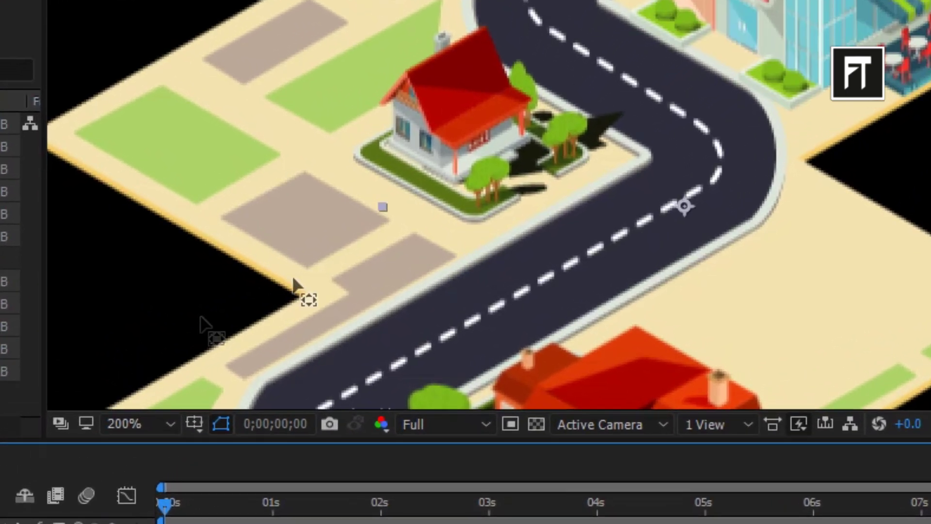
pyautogui.click(684, 206)
pyautogui.moveTo(724, 81); pyautogui.dragTo(731, 51)
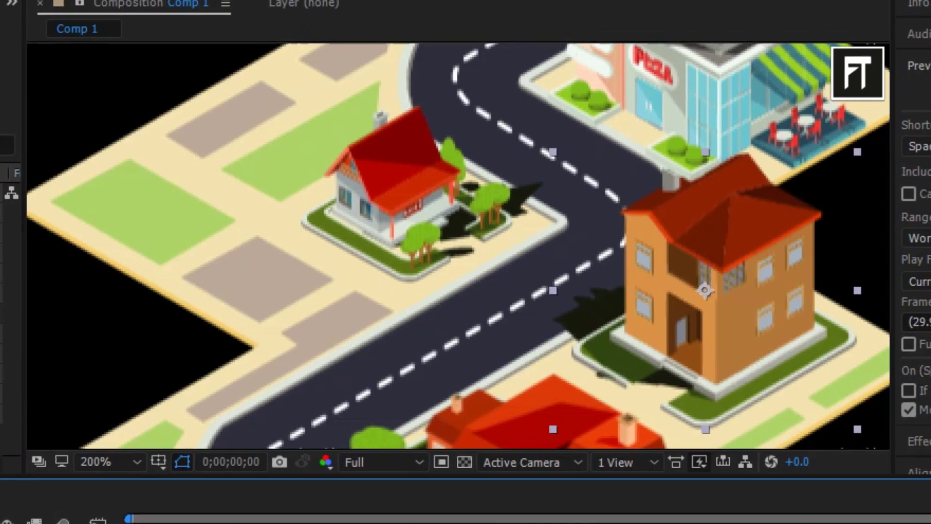
pyautogui.moveTo(707, 292); pyautogui.dragTo(682, 335)
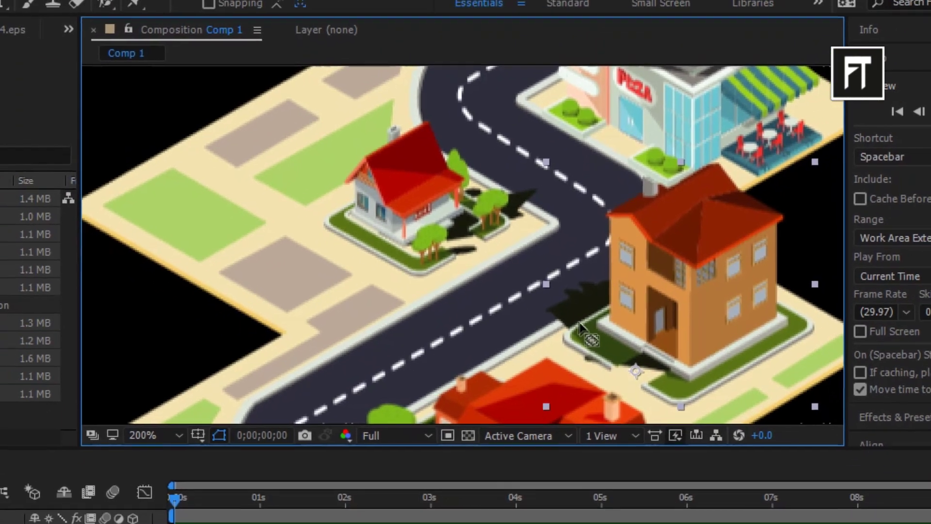
pyautogui.scroll(-1, 579, 353)
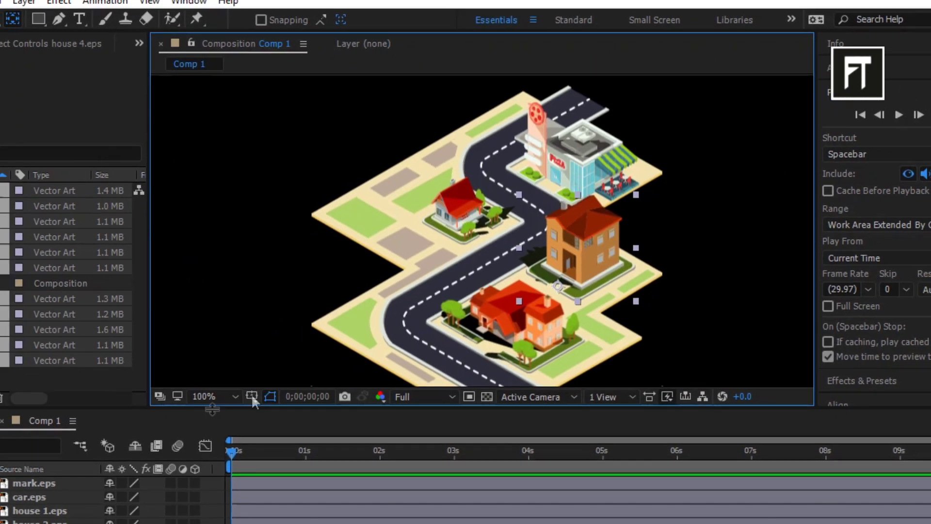
# - Show the car 1 layer and lock the house 2, house 3 and house 4 layers
pyautogui.scroll(-1, 132, 495)
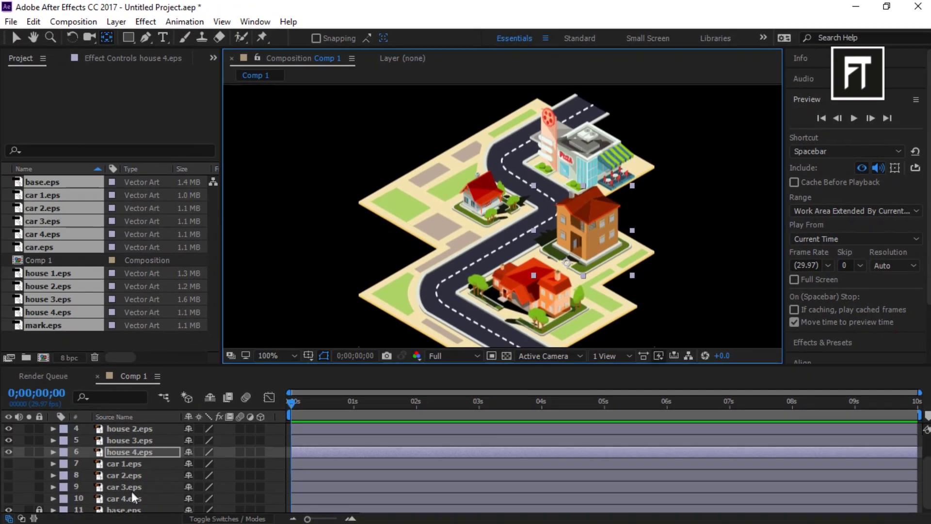
pyautogui.click(7, 463)
pyautogui.scroll(1, 462, 284)
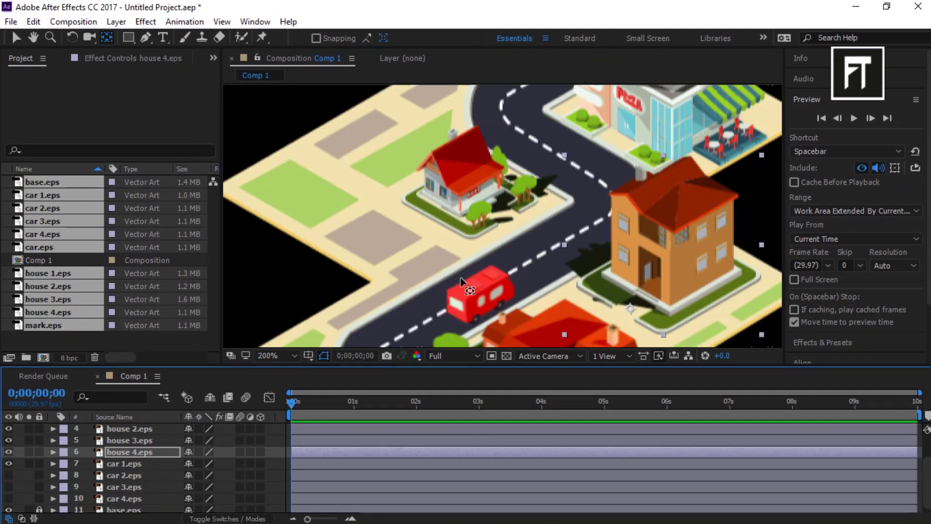
pyautogui.scroll(-1, 476, 313)
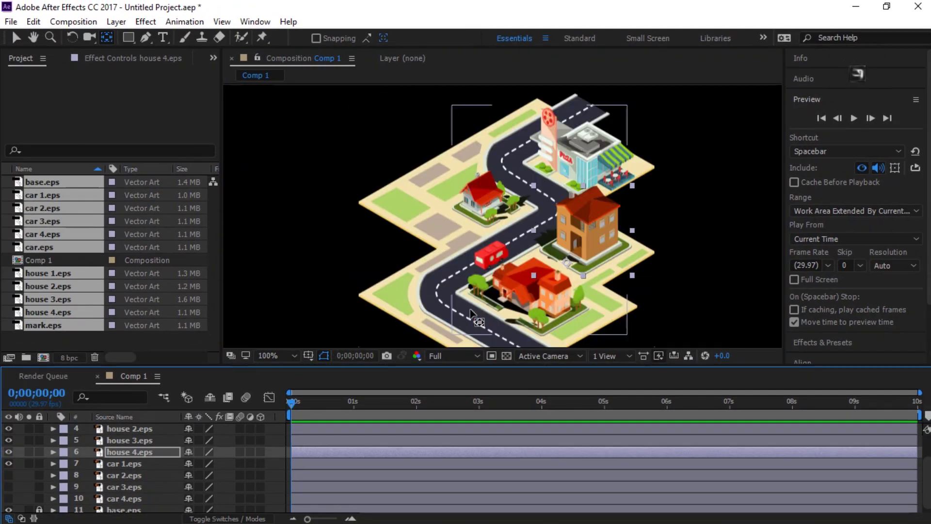
pyautogui.click(127, 464)
pyautogui.click(39, 451)
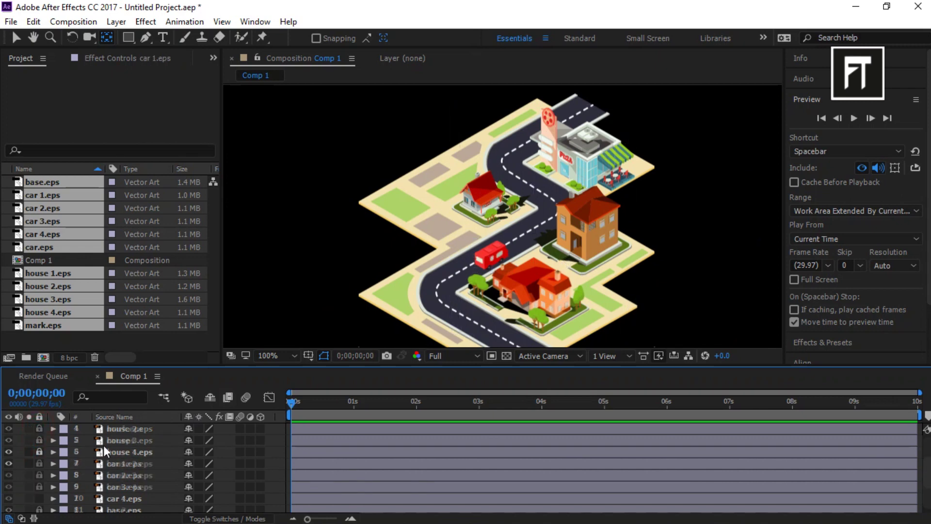
# - Move the car 1 layer's anchor point to the bottom front corner of the red van
pyautogui.click(110, 466)
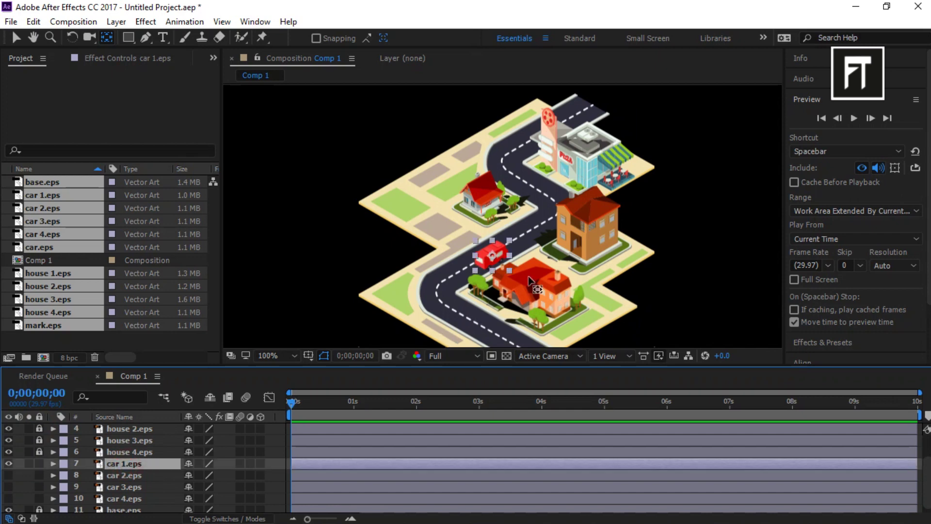
pyautogui.press('.')
pyautogui.moveTo(485, 294); pyautogui.dragTo(470, 323)
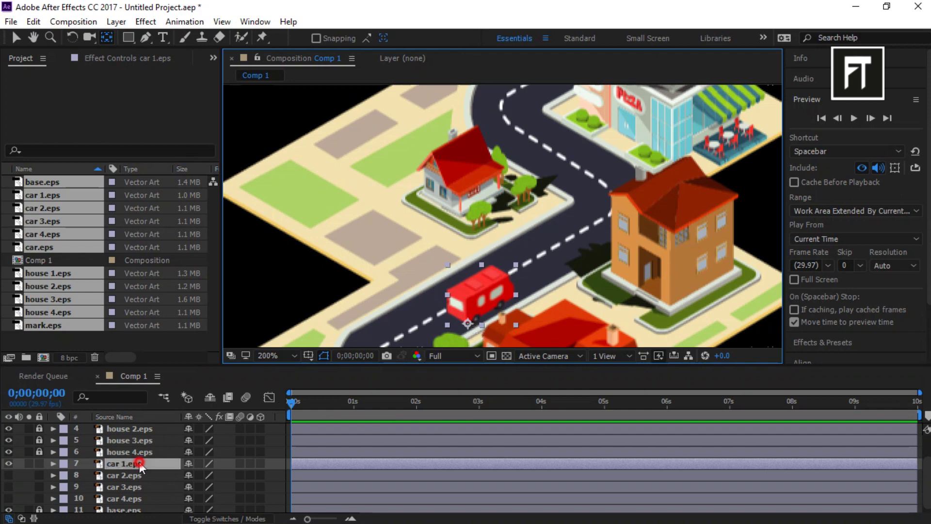
# - Try scaling the car 1 layer down to 75% about its anchor point and undo the change
pyautogui.press('s')
pyautogui.moveTo(201, 475); pyautogui.dragTo(184, 475)
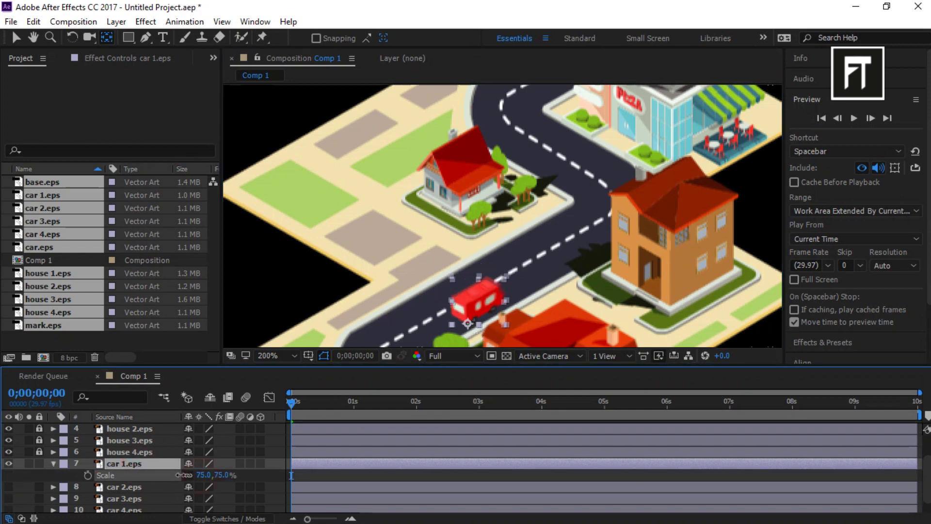
pyautogui.hotkey('ctrl', 'z')
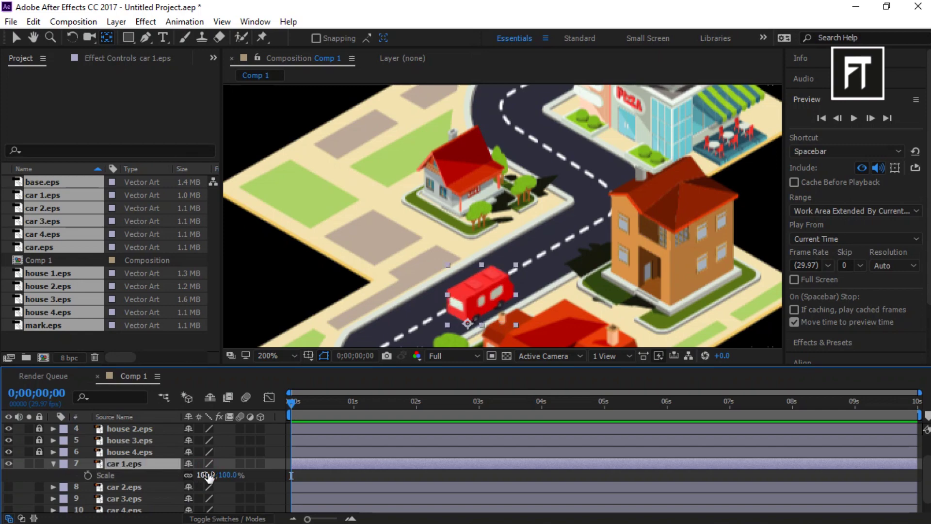
pyautogui.click(54, 463)
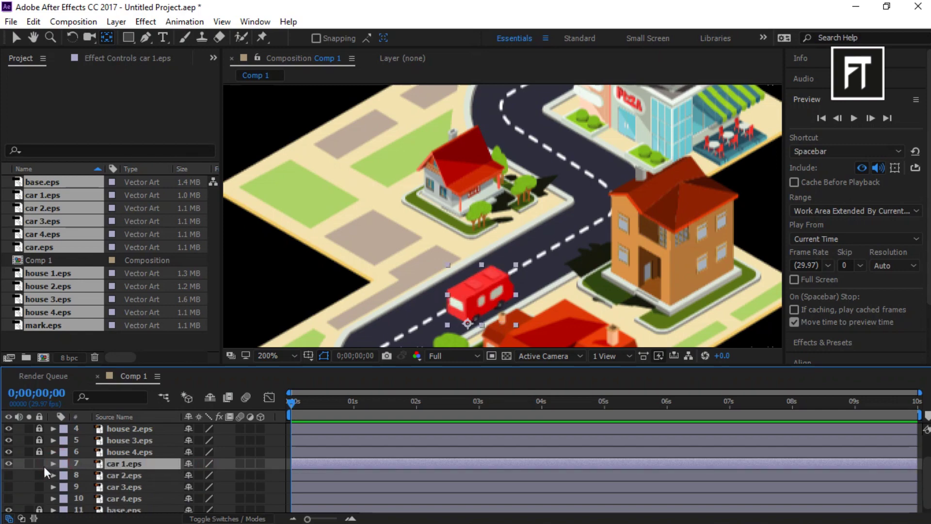
# - Lock the car 1 layer, show the car 2 layer and move its anchor point to the base of the teal car
pyautogui.click(40, 464)
pyautogui.click(127, 476)
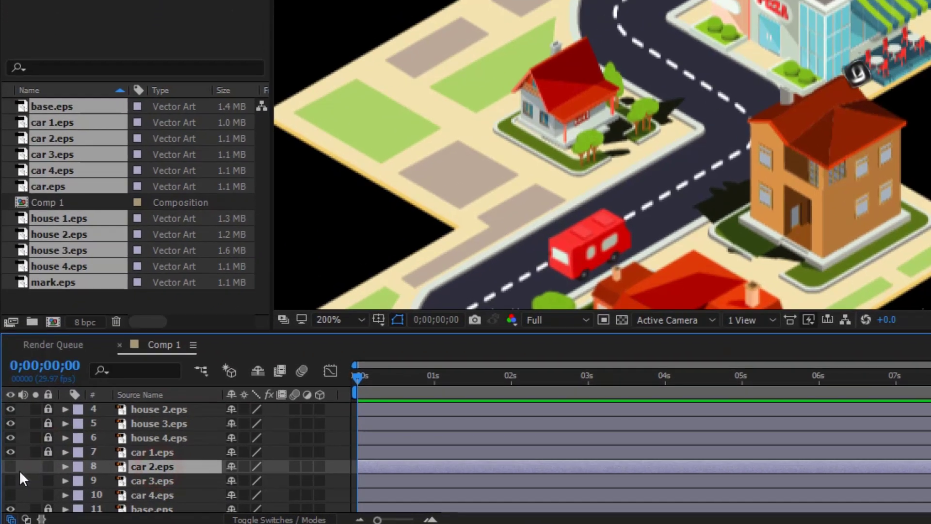
pyautogui.click(8, 475)
pyautogui.scroll(-2, 760, 135)
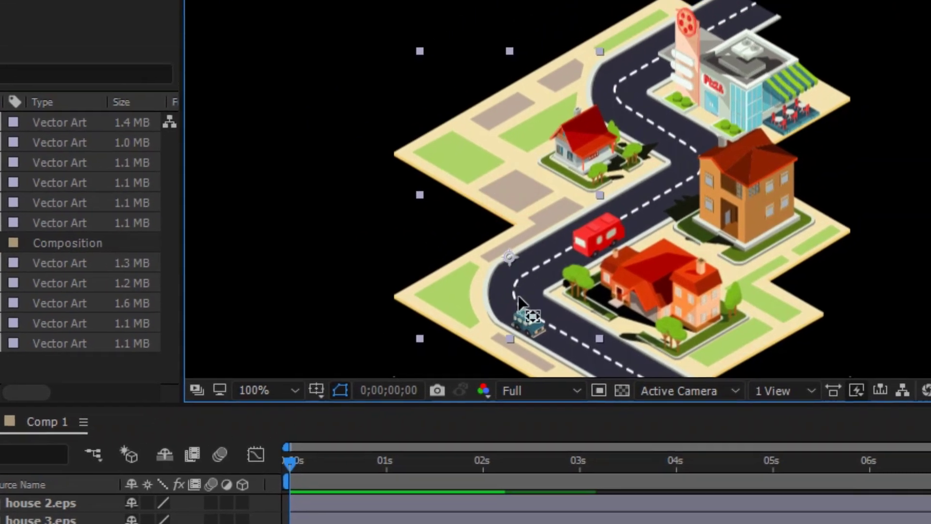
pyautogui.moveTo(519, 302); pyautogui.dragTo(516, 321)
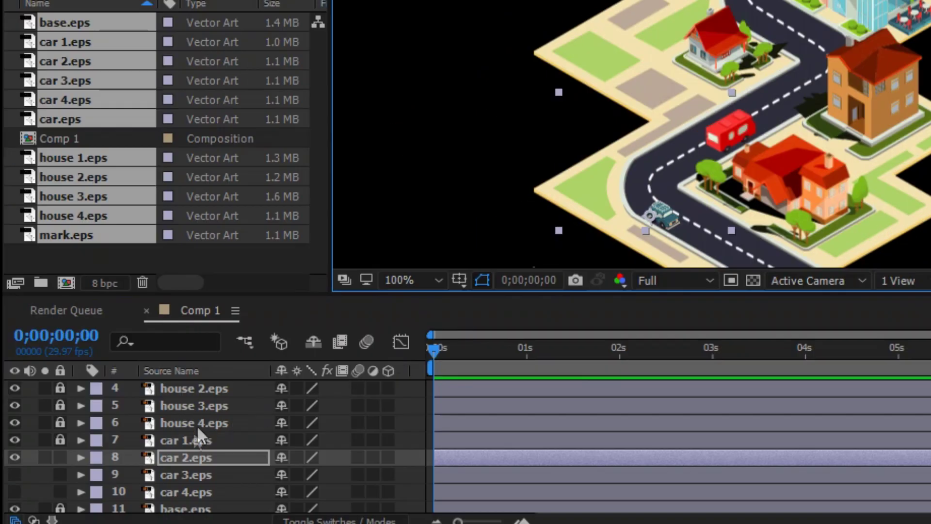
# - Show the car 3 layer and move its anchor point to the lower rear of the beige and blue truck
pyautogui.click(186, 474)
pyautogui.click(18, 471)
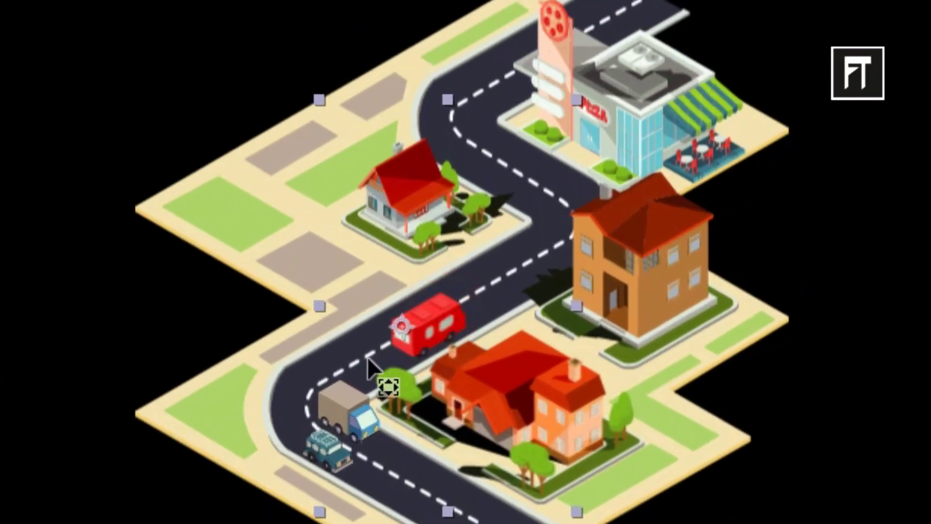
pyautogui.moveTo(368, 357); pyautogui.dragTo(322, 416)
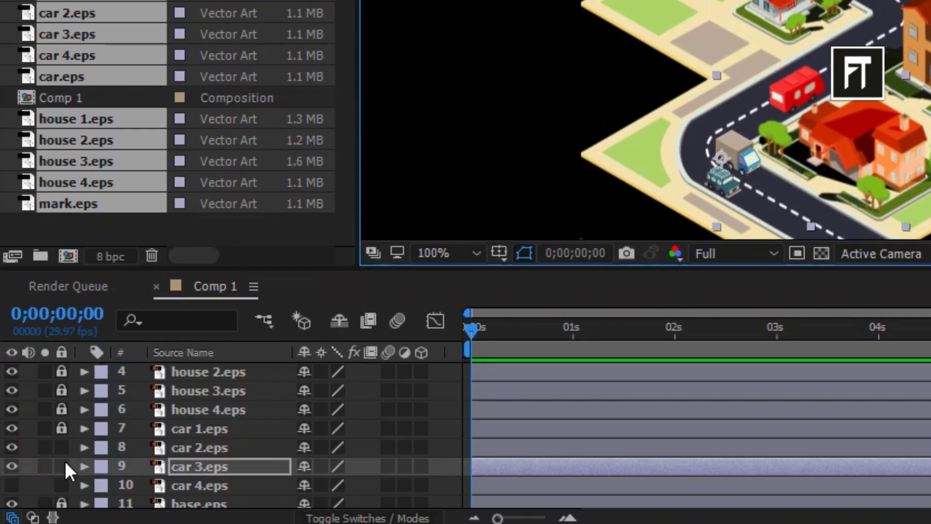
# - Move the car 4 layer's anchor point to the orange pickup's rear end and lock the car 2, car 3 and car 4 layers
pyautogui.click(61, 466)
pyautogui.click(61, 447)
pyautogui.click(206, 485)
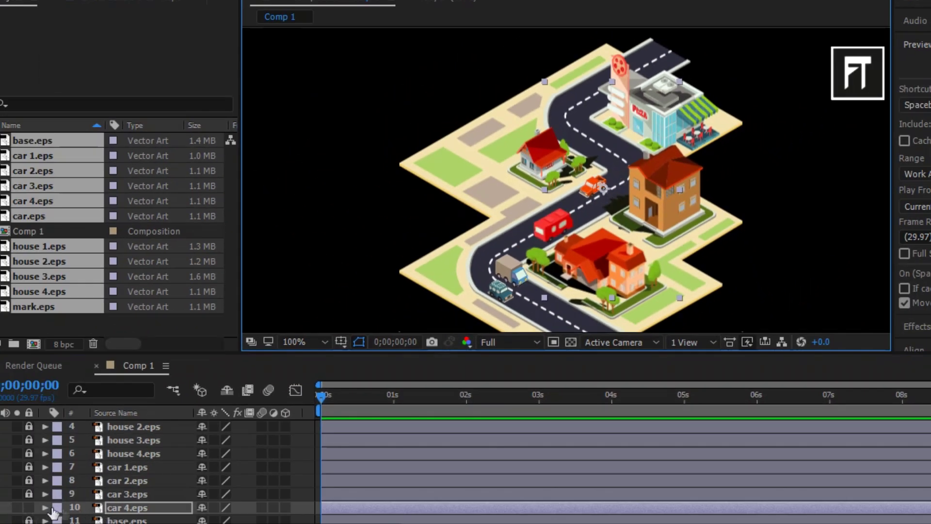
pyautogui.click(29, 508)
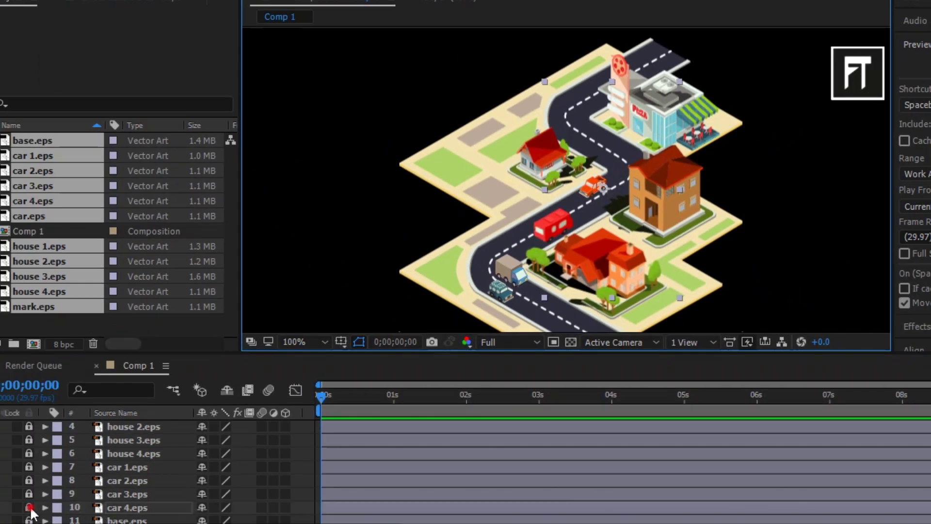
# - Show the car.eps layer and move its anchor point to the bottom rear corner of the truck with the teal box
pyautogui.scroll(-1, 132, 485)
pyautogui.scroll(3, 114, 507)
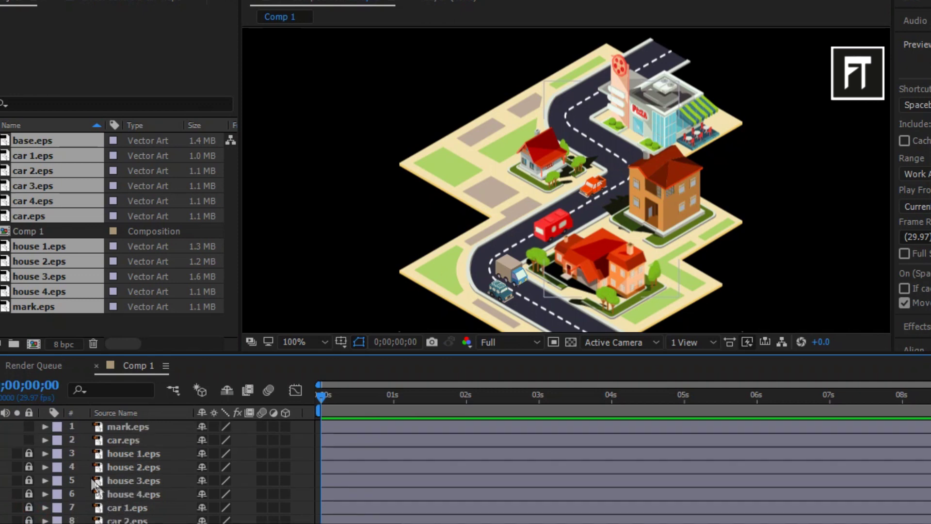
pyautogui.click(17, 440)
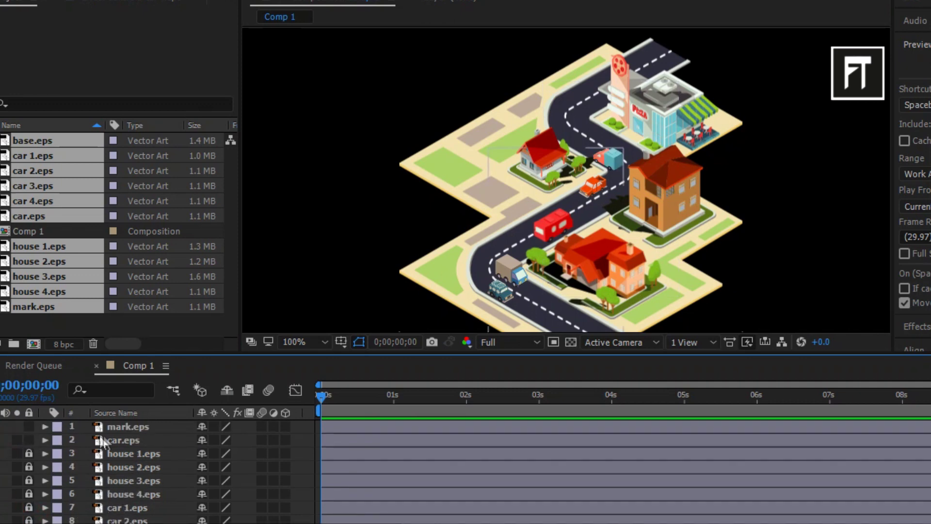
pyautogui.click(121, 440)
pyautogui.scroll(1, 588, 239)
pyautogui.scroll(-1, 589, 243)
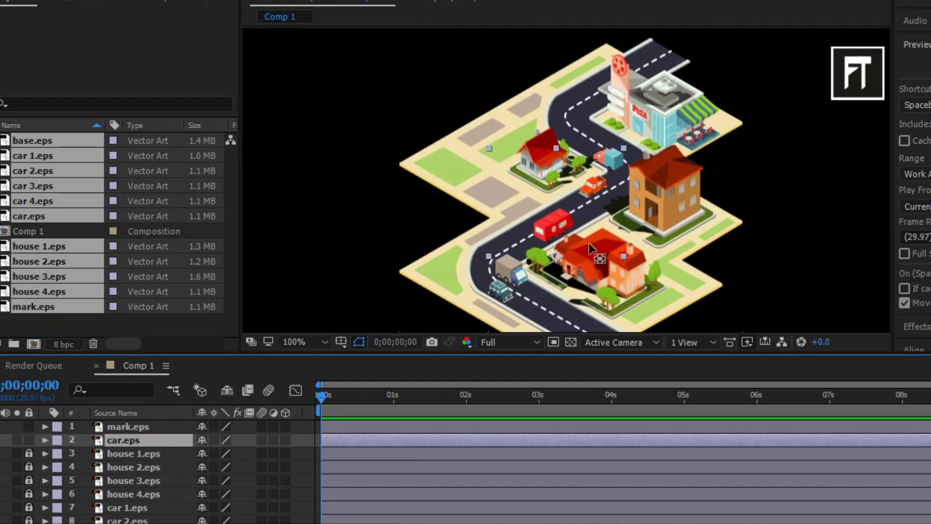
pyautogui.moveTo(589, 243); pyautogui.dragTo(586, 221)
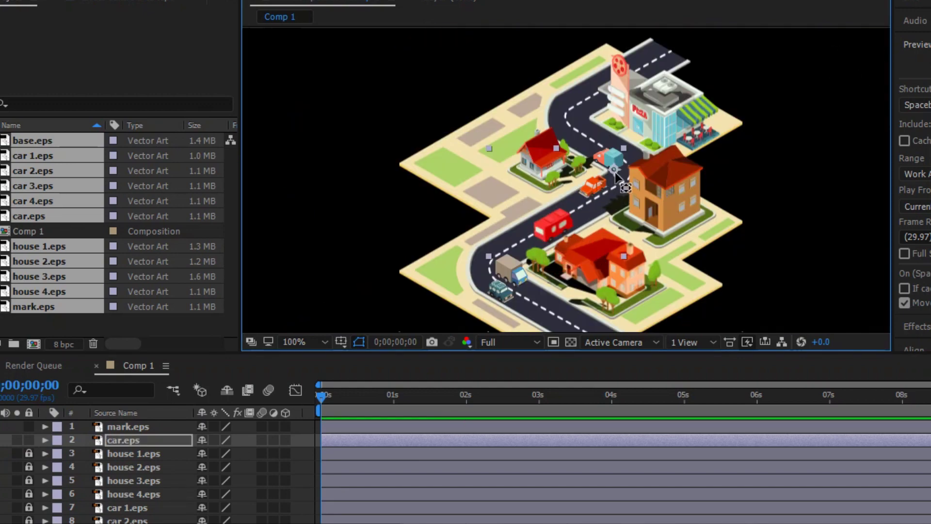
pyautogui.scroll(1, 615, 176)
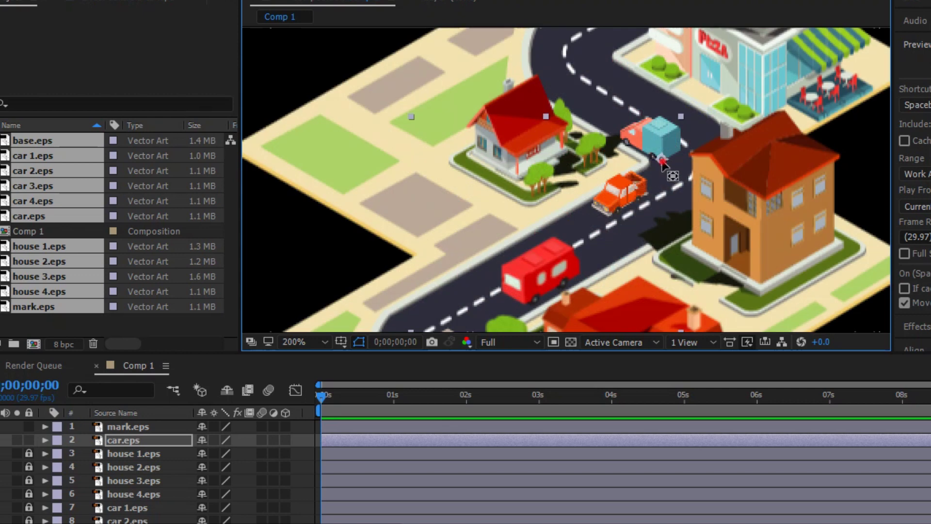
pyautogui.moveTo(662, 162)
pyautogui.mouseDown()
pyautogui.moveTo(705, 174)
pyautogui.moveTo(698, 165)
pyautogui.moveTo(668, 167)
pyautogui.mouseUp()
pyautogui.scroll(-3, 684, 213)
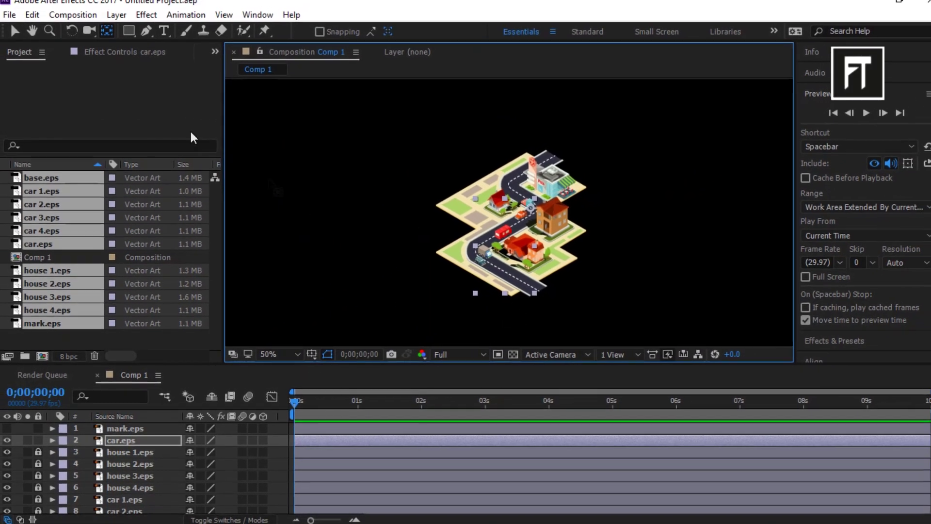
# - Unlock all the locked house, car and base layers
pyautogui.click(10, 6)
pyautogui.scroll(1, 593, 246)
pyautogui.click(293, 405)
pyautogui.click(40, 464)
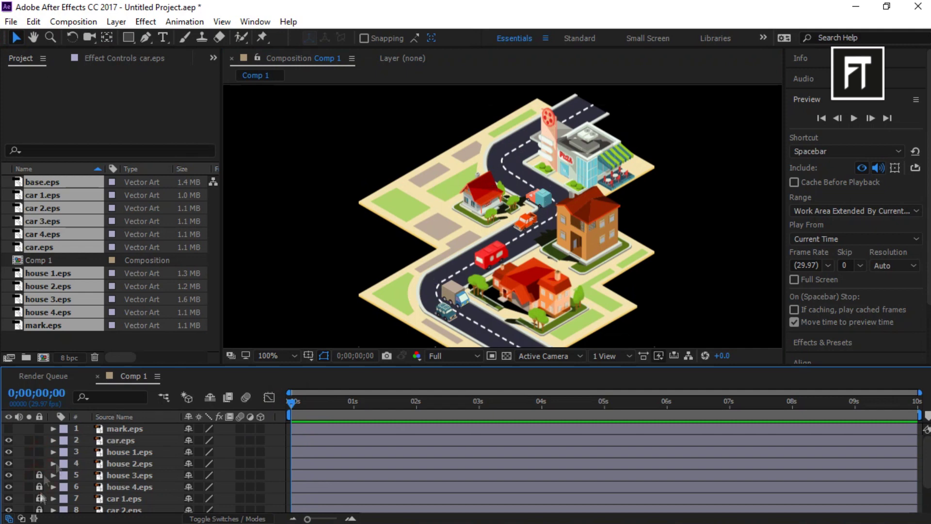
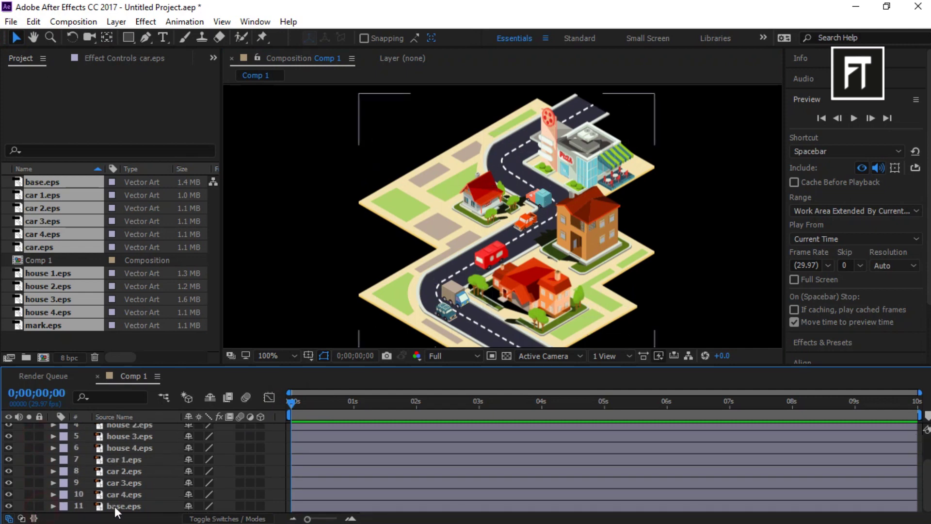
# - Add Scale keyframes at 100% to all layers from car.eps through base.eps and move them to just after 1 second
pyautogui.scroll(2, 150, 456)
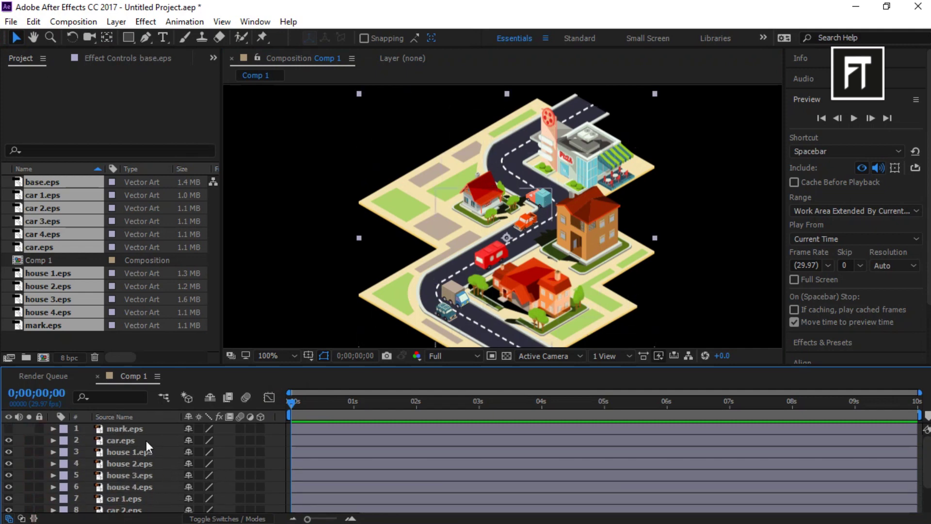
pyautogui.keyDown('shift'); pyautogui.click(146, 441); pyautogui.keyUp('shift')
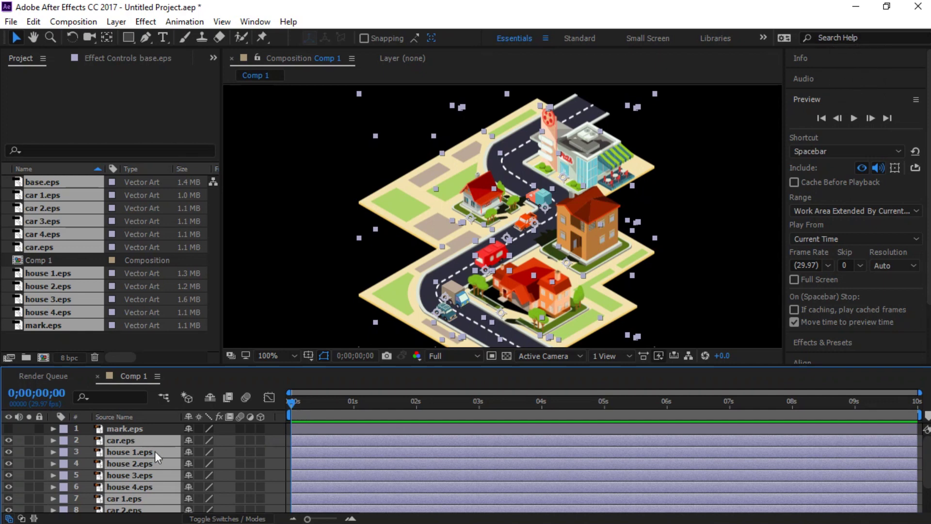
pyautogui.press('s')
pyautogui.click(88, 436)
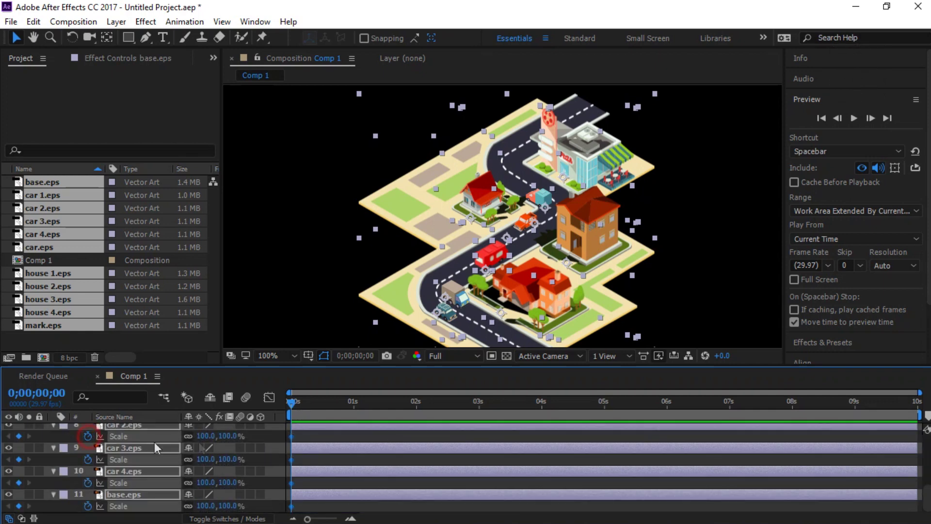
pyautogui.moveTo(292, 435); pyautogui.dragTo(359, 435)
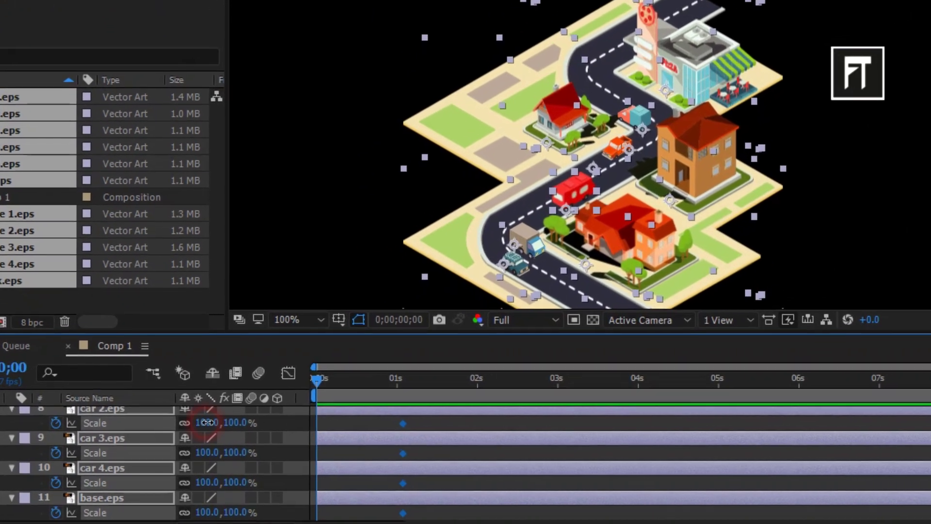
# - Key the selected layers' Scale at 120% and move these keyframes to just before the 1-second mark
pyautogui.moveTo(206, 432); pyautogui.dragTo(228, 411)
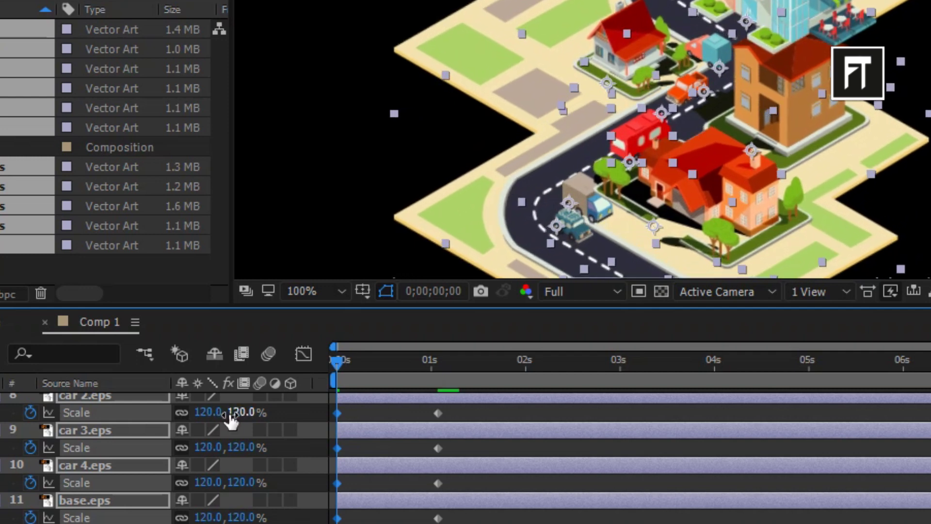
pyautogui.moveTo(336, 413); pyautogui.dragTo(424, 424)
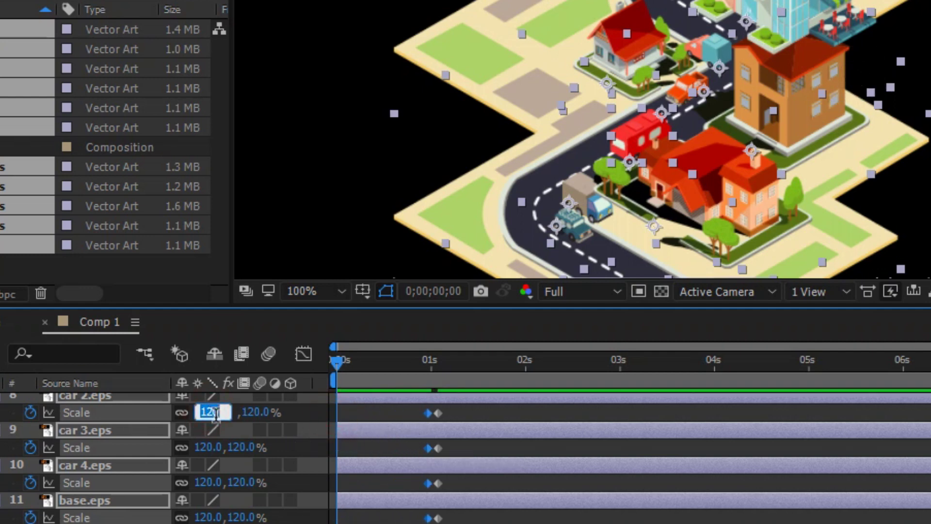
# - Key the selected layers' Scale at 0% at the start of the composition and preview the animation
pyautogui.write('0')
pyautogui.press('Return')
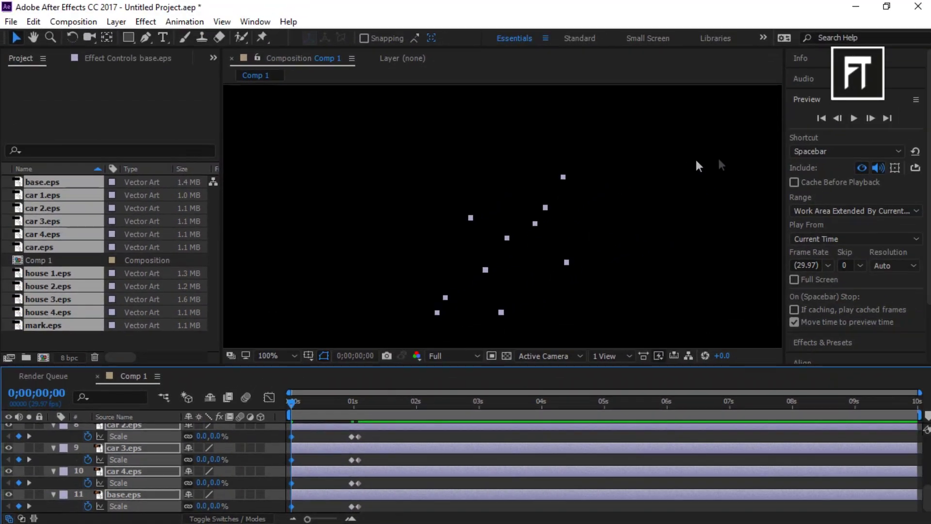
pyautogui.click(854, 124)
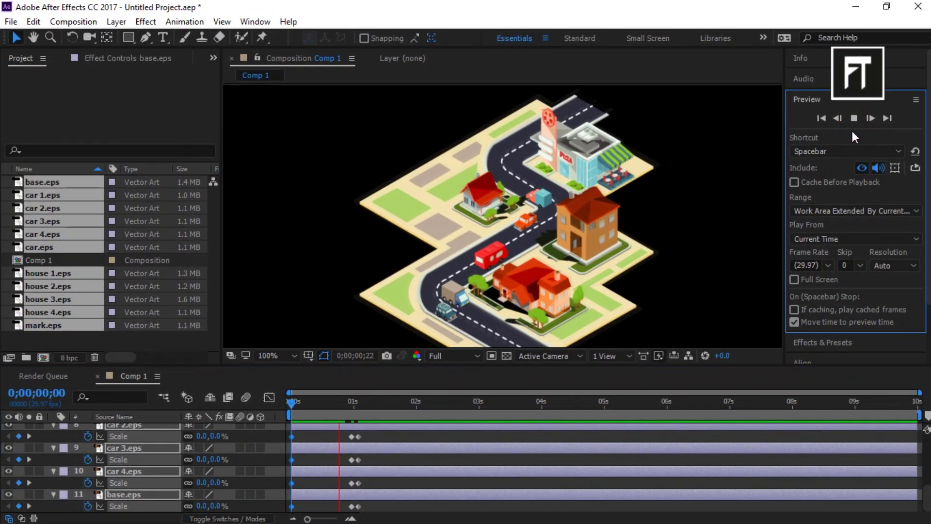
pyautogui.moveTo(411, 408); pyautogui.dragTo(292, 425)
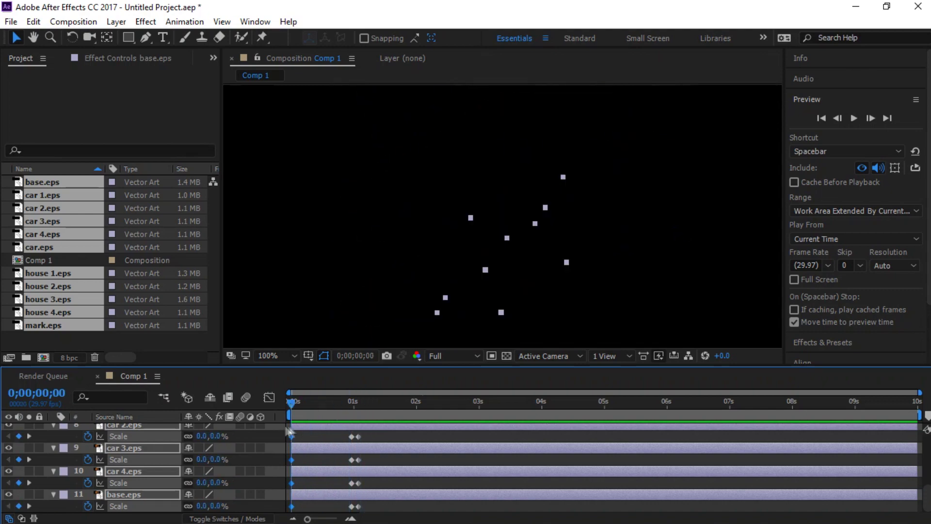
# - Apply Easy Ease to all Scale keyframes of the selected layers
pyautogui.scroll(5, 400, 450)
pyautogui.moveTo(400, 450); pyautogui.dragTo(309, 494)
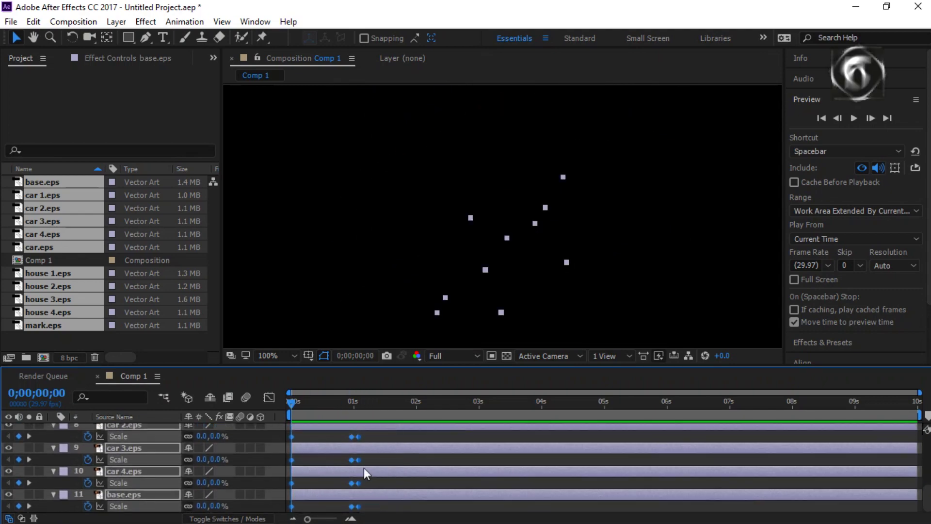
pyautogui.rightClick(353, 460)
pyautogui.moveTo(364, 451)
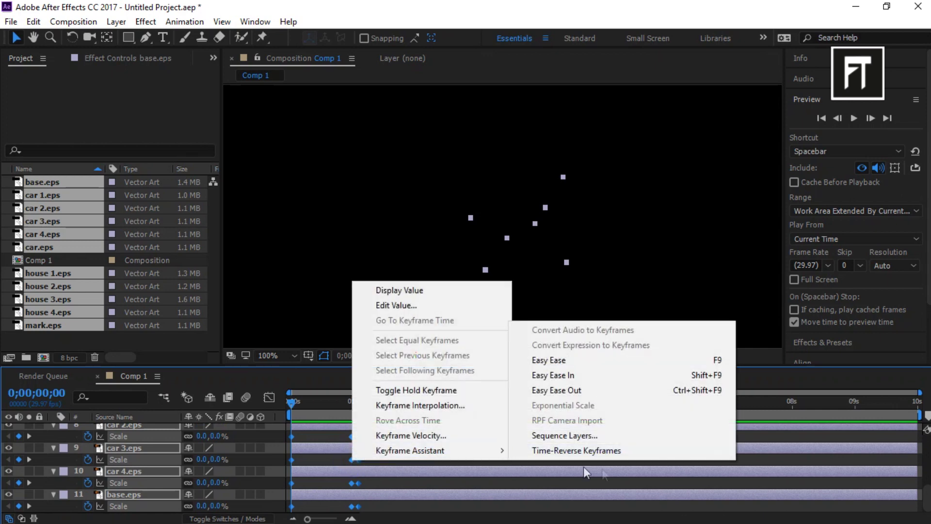
pyautogui.click(563, 362)
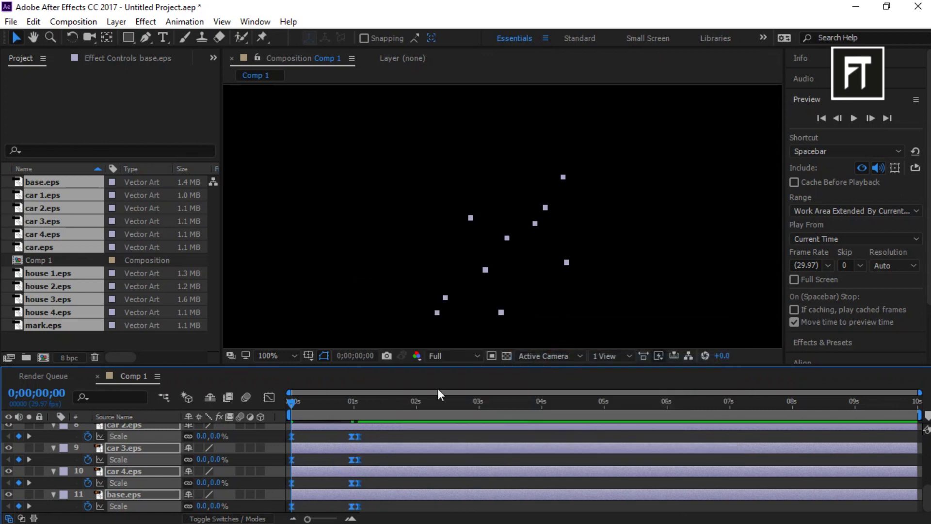
# - Open the Graph Editor for the Scale keyframes and check that the speed graph is the chosen graph type
pyautogui.click(270, 398)
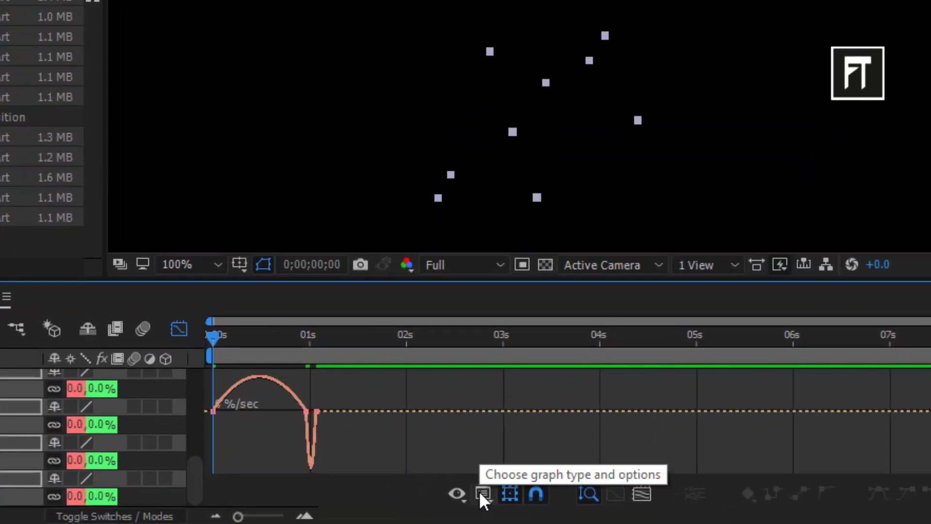
pyautogui.click(482, 493)
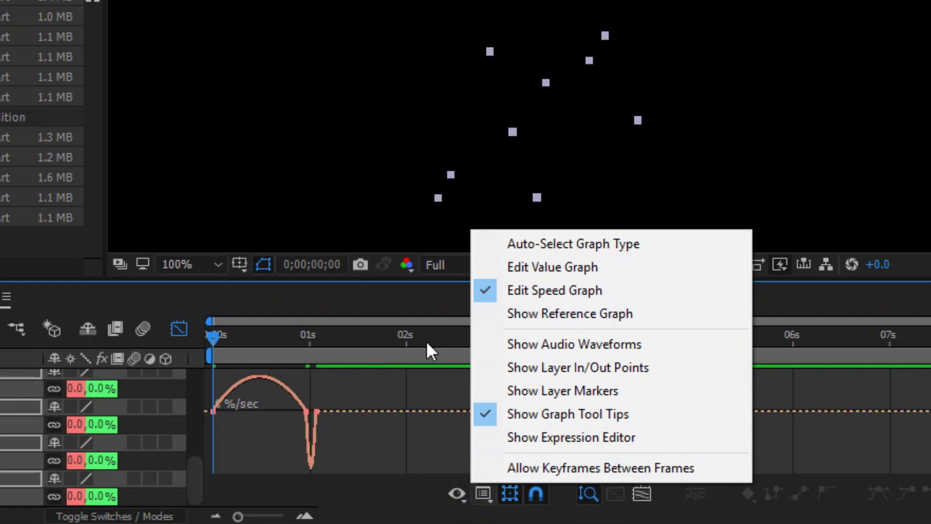
pyautogui.click(411, 305)
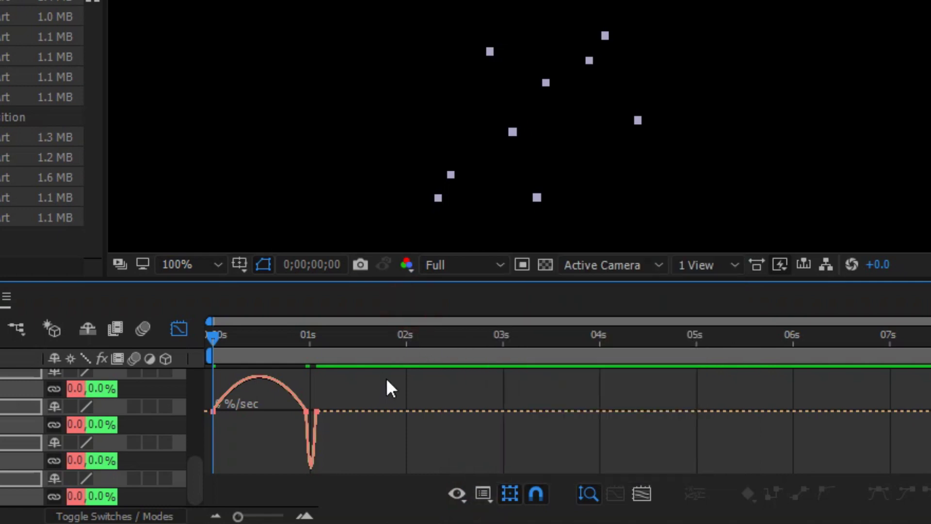
# - Stretch the second Scale keyframes' incoming ease far toward the start so the speed peaks early, and close the Graph Editor
pyautogui.moveTo(280, 407); pyautogui.dragTo(208, 431)
pyautogui.moveTo(380, 281); pyautogui.dragTo(380, 181)
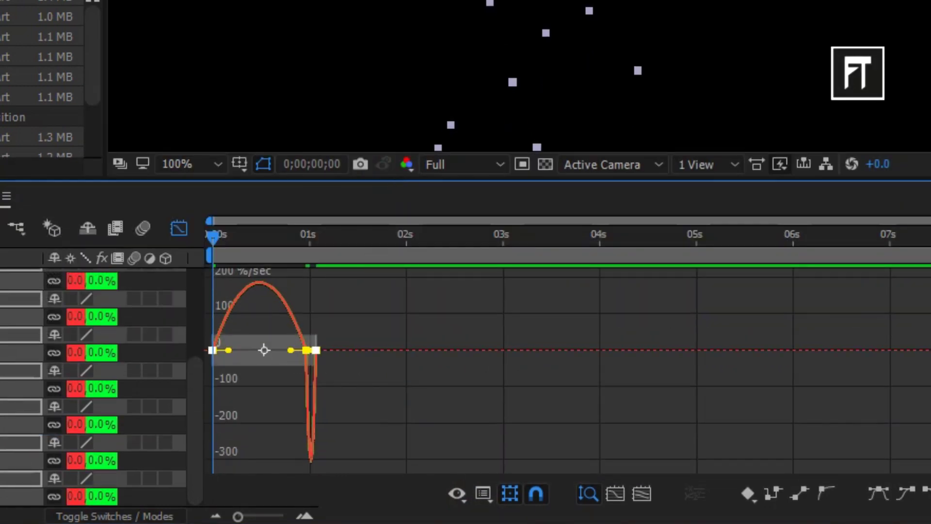
pyautogui.moveTo(930, 221); pyautogui.dragTo(613, 221)
pyautogui.click(404, 381)
pyautogui.moveTo(347, 380); pyautogui.dragTo(195, 372)
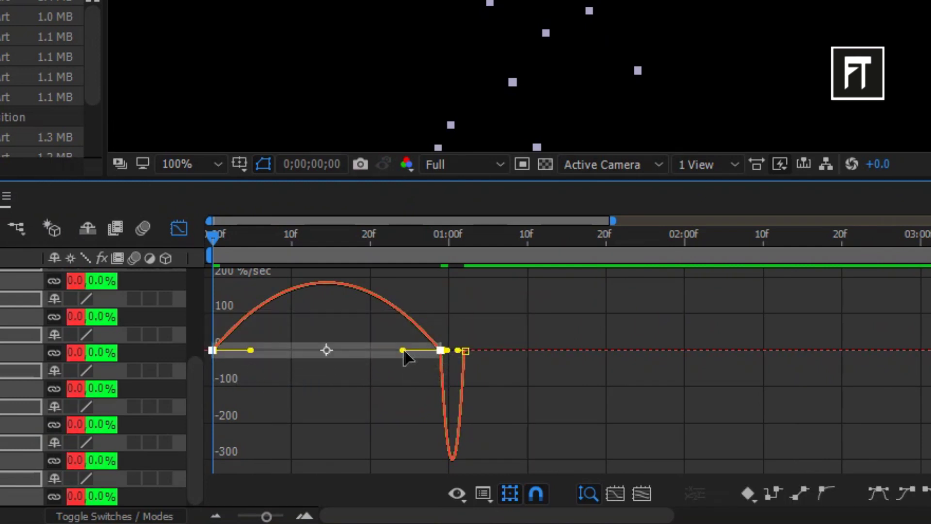
pyautogui.moveTo(366, 352); pyautogui.dragTo(261, 351)
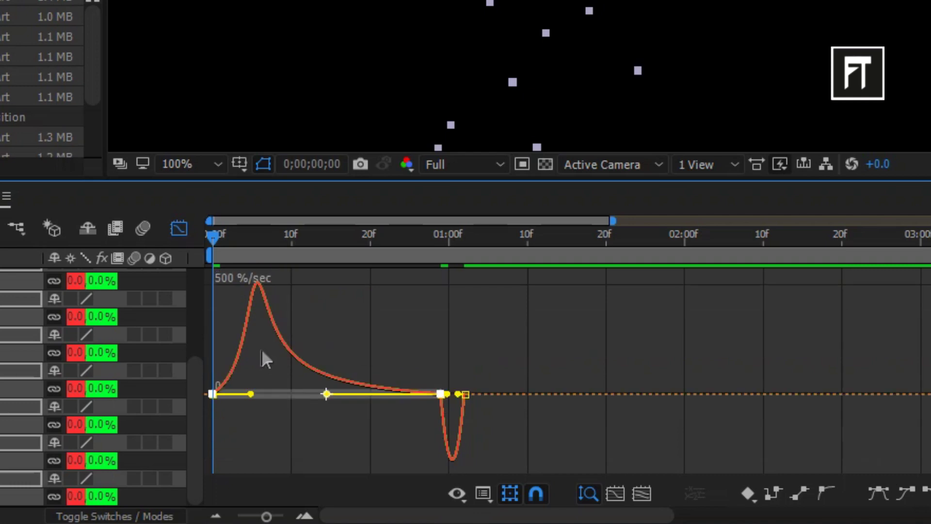
pyautogui.click(187, 229)
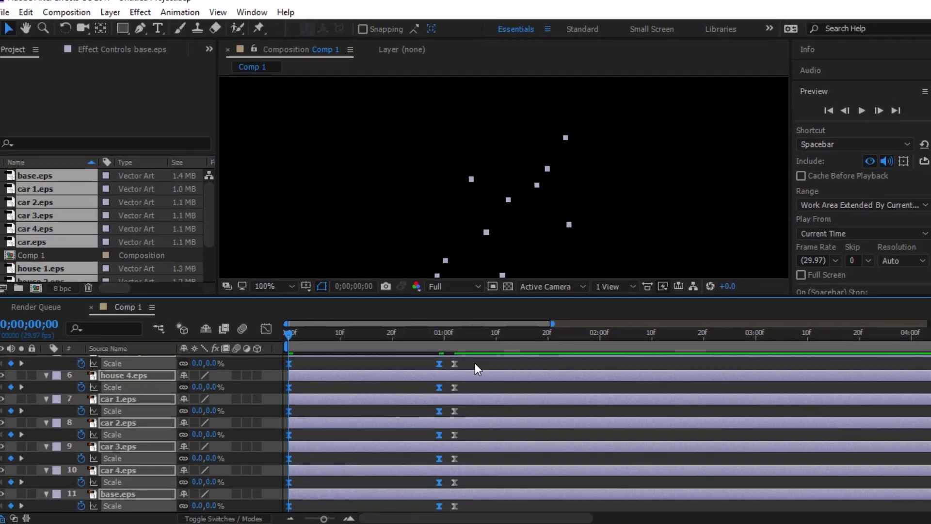
# - Deselect the keyframes and preview the eased scale-in animation of the whole map
pyautogui.click(475, 364)
pyautogui.scroll(3, 387, 373)
pyautogui.scroll(-2, 439, 195)
pyautogui.scroll(1, 492, 196)
pyautogui.click(862, 111)
pyautogui.click(854, 118)
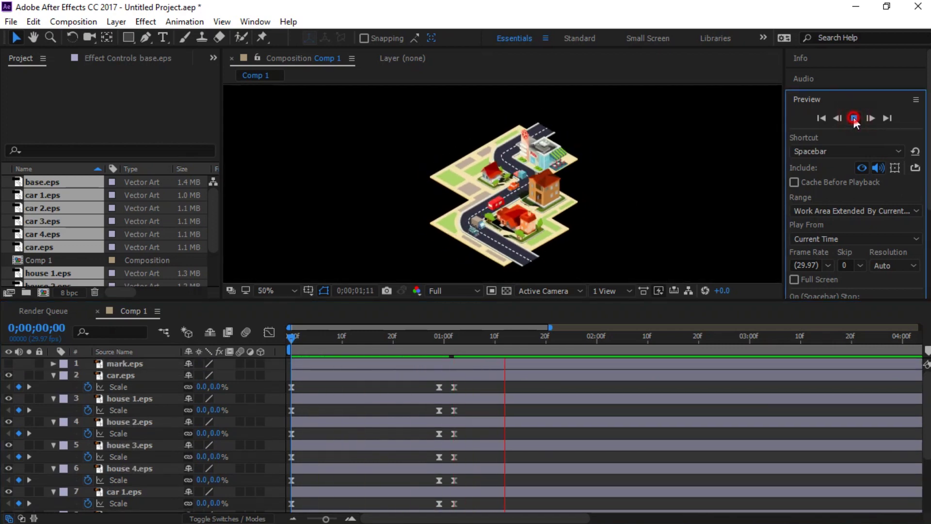
# - Shift the last two Scale keyframes of all animated layers earlier, with the second at about 0;00;00;22, and collapse the layers
pyautogui.moveTo(523, 341); pyautogui.dragTo(383, 353)
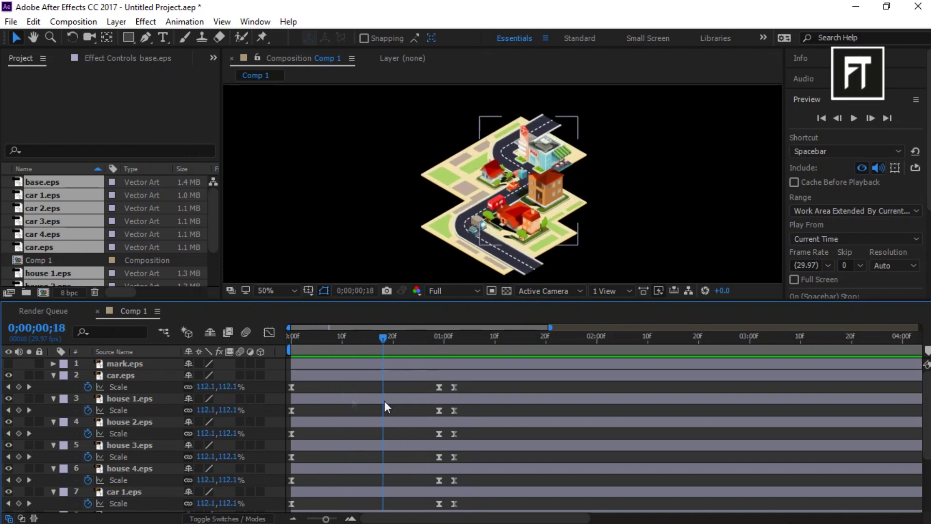
pyautogui.moveTo(477, 382); pyautogui.dragTo(404, 506)
pyautogui.scroll(5, 68, 426)
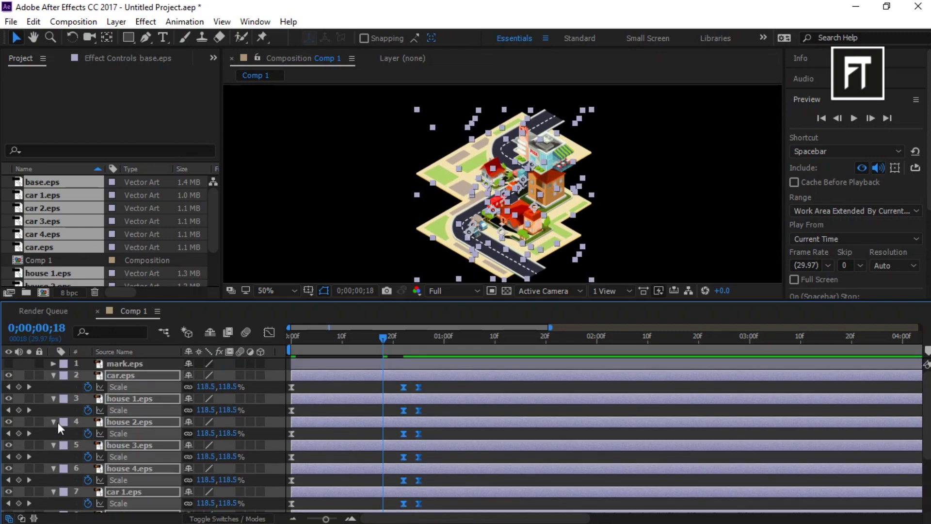
pyautogui.click(53, 375)
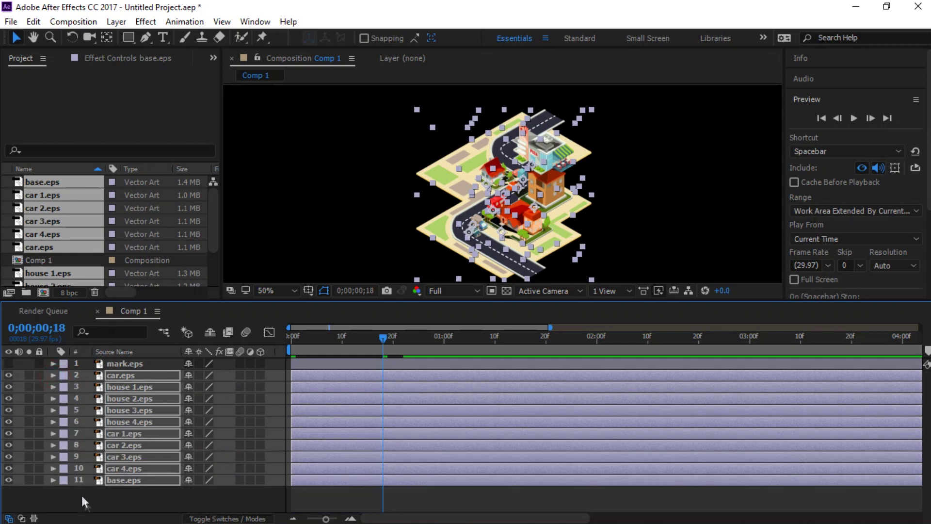
pyautogui.click(85, 509)
# - Stagger the start of the layers above the base, from car 4.eps up to car.eps at about frame 12, and preview the sequence
pyautogui.moveTo(326, 471); pyautogui.dragTo(370, 434)
pyautogui.moveTo(353, 421); pyautogui.dragTo(488, 375)
pyautogui.moveTo(551, 327); pyautogui.dragTo(697, 327)
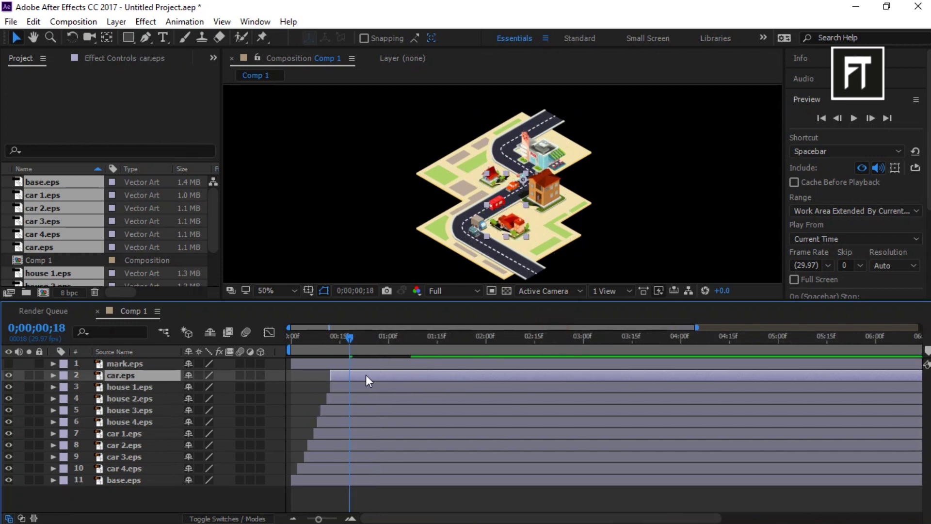
pyautogui.moveTo(358, 339); pyautogui.dragTo(268, 361)
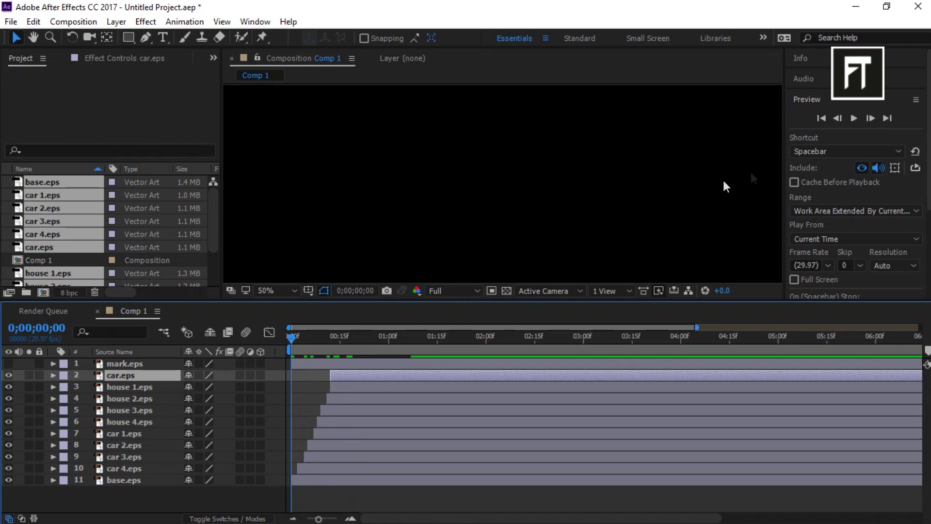
pyautogui.click(854, 118)
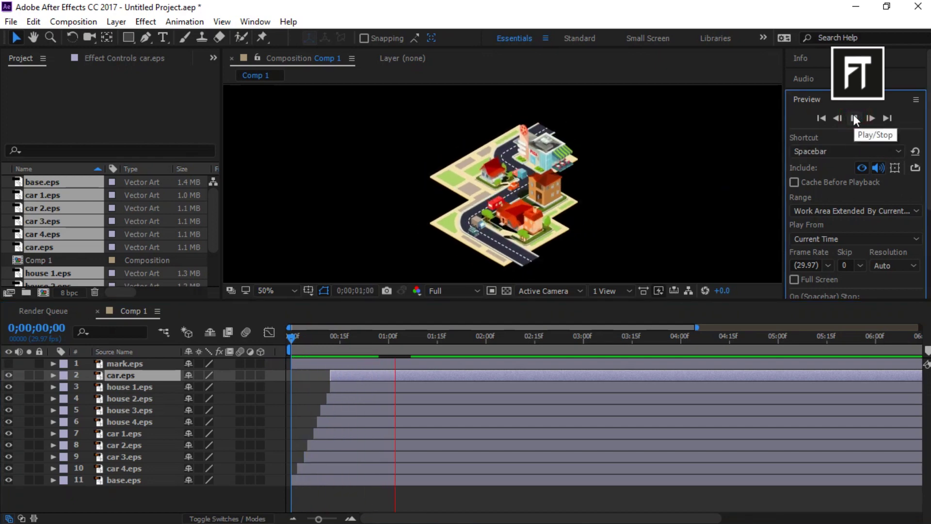
# - Offset the car and house layers further from one another in time and preview the wider stagger from the start
pyautogui.moveTo(319, 469); pyautogui.dragTo(361, 445)
pyautogui.moveTo(344, 434); pyautogui.dragTo(376, 412)
pyautogui.moveTo(368, 400); pyautogui.dragTo(386, 399)
pyautogui.moveTo(373, 388); pyautogui.dragTo(407, 378)
pyautogui.click(821, 118)
pyautogui.click(854, 118)
pyautogui.click(854, 119)
# - Delay the car and house layers to irregular start times between about 0;00;00;21 and 0;00;01;02, with car 4.eps at about 0;00;00;24
pyautogui.moveTo(486, 339); pyautogui.dragTo(345, 357)
pyautogui.moveTo(334, 469); pyautogui.dragTo(466, 445)
pyautogui.moveTo(449, 433); pyautogui.dragTo(524, 422)
pyautogui.moveTo(484, 410); pyautogui.dragTo(580, 374)
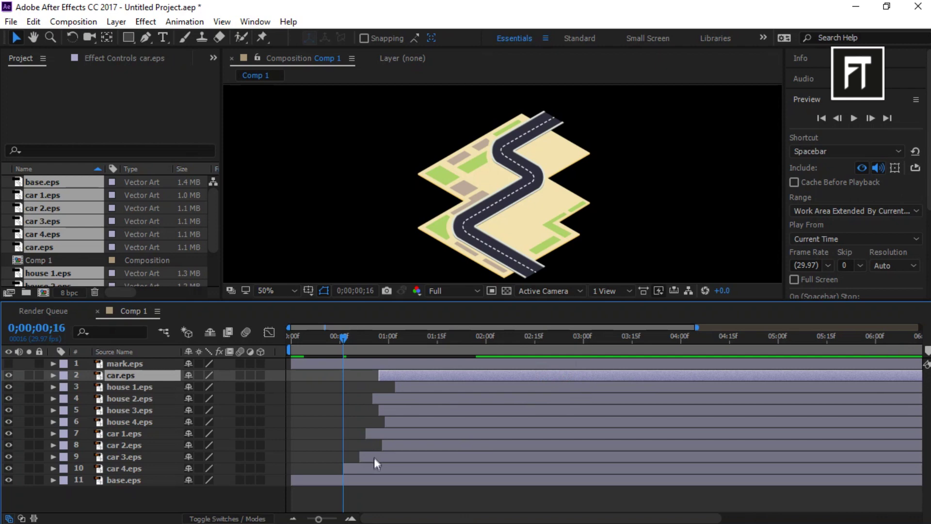
pyautogui.moveTo(371, 468); pyautogui.dragTo(376, 468)
# - Preview the composition from the beginning to check the staggered appearance of the houses and cars after the base
pyautogui.moveTo(348, 337); pyautogui.dragTo(260, 371)
pyautogui.press('space')
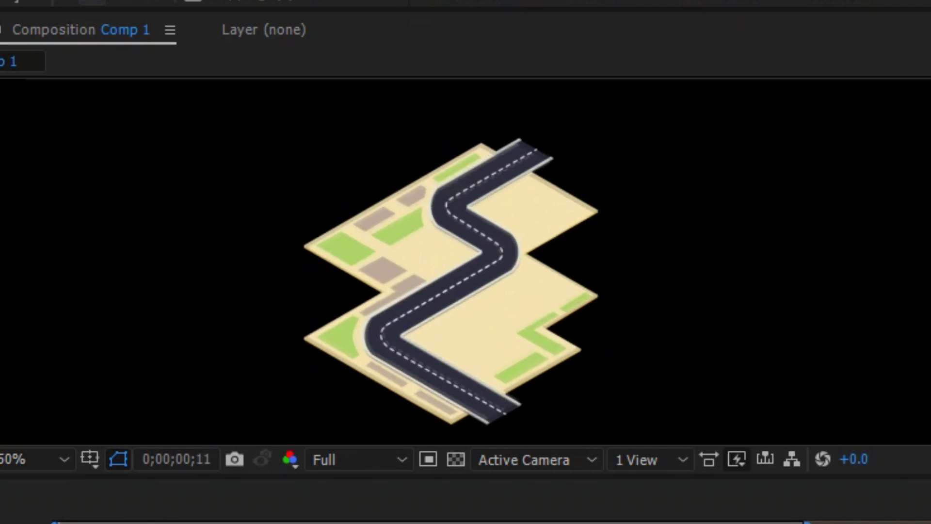
pyautogui.press('space')
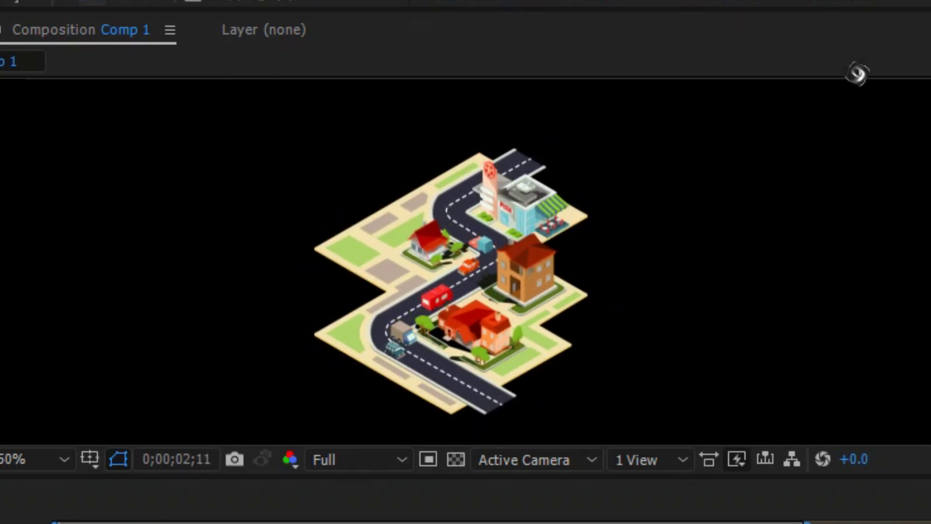
pyautogui.moveTo(512, 444); pyautogui.dragTo(169, 442)
pyautogui.click(851, 120)
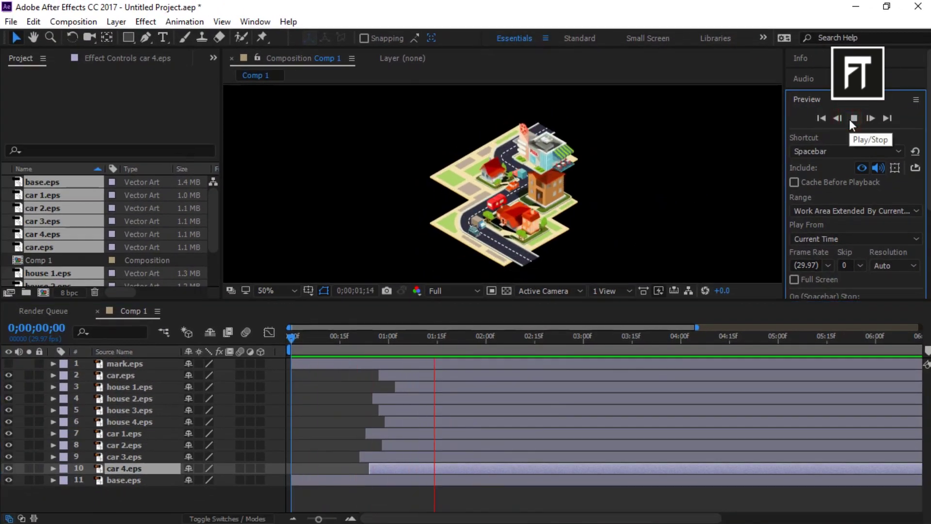
pyautogui.click(853, 118)
# - Add a Position keyframe to car 2.eps at its current place on the road and set its time to about 0;00;01;11
pyautogui.scroll(2, 685, 190)
pyautogui.scroll(-1, 684, 189)
pyautogui.click(33, 38)
pyautogui.moveTo(436, 233); pyautogui.dragTo(428, 142)
pyautogui.click(17, 38)
pyautogui.click(145, 375)
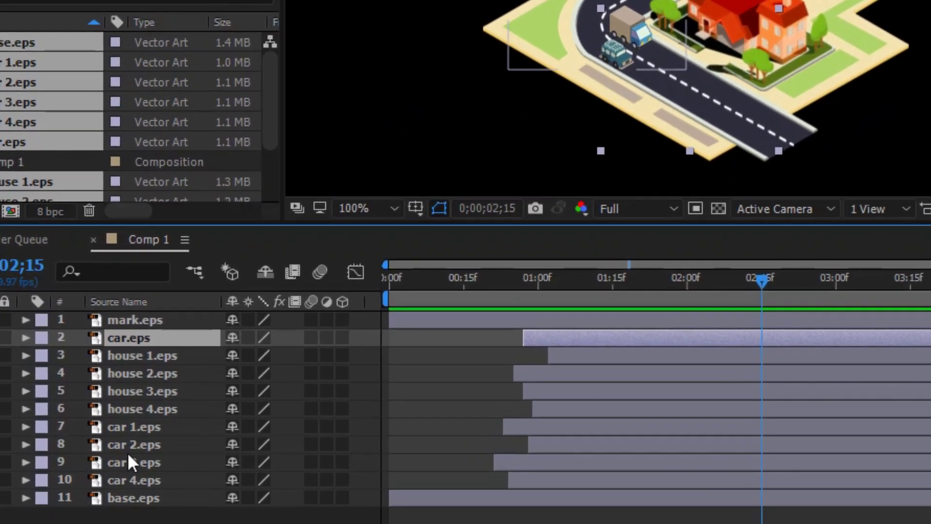
pyautogui.click(131, 449)
pyautogui.moveTo(760, 279); pyautogui.dragTo(636, 305)
pyautogui.press('s')
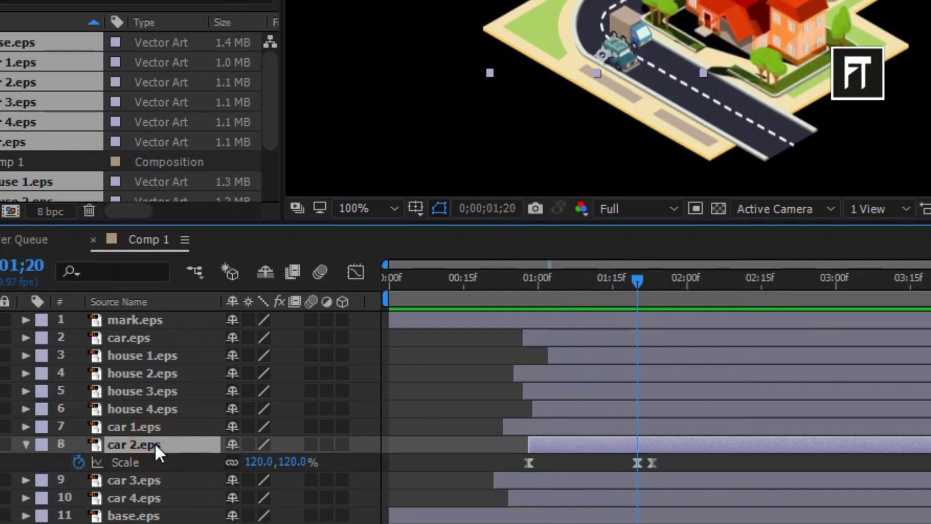
pyautogui.press('p')
pyautogui.click(79, 463)
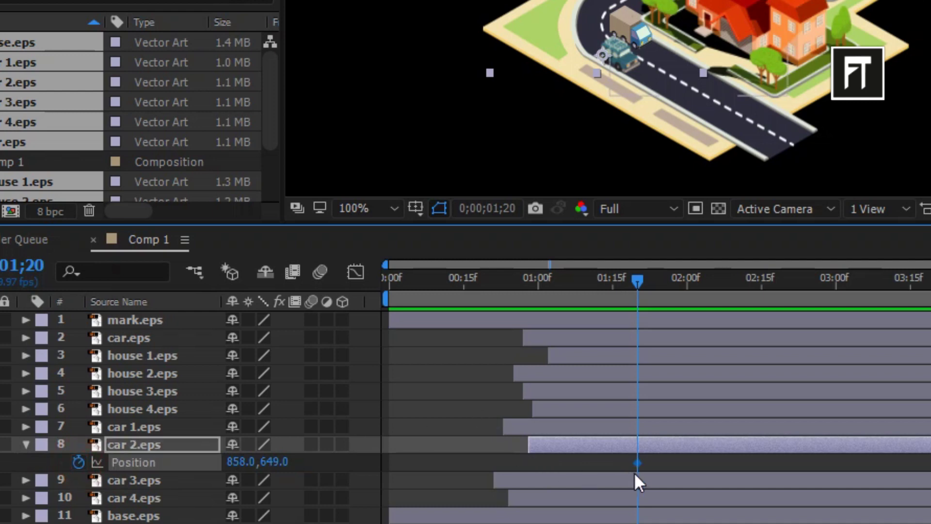
pyautogui.moveTo(636, 464); pyautogui.dragTo(592, 464)
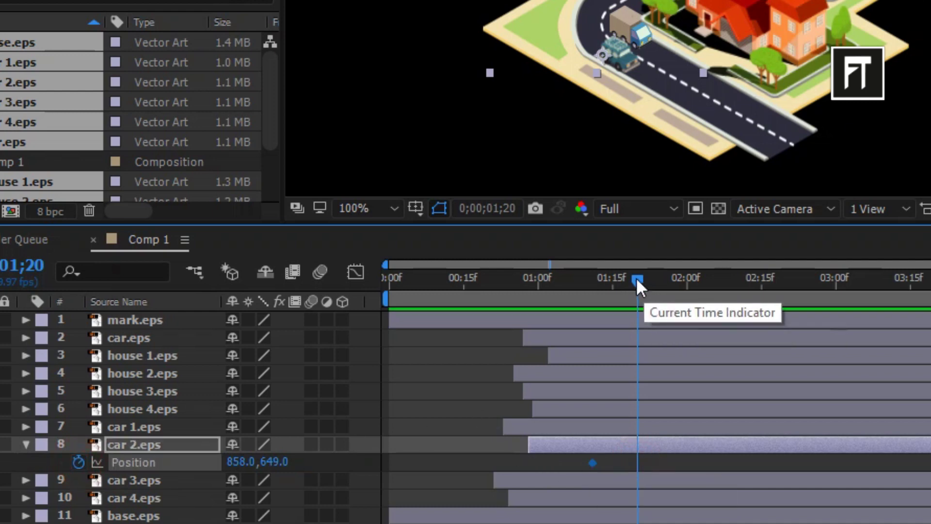
# - At 0;00;04;03, move car 2 along the road to its lower end at position 985, 722
pyautogui.moveTo(637, 280); pyautogui.dragTo(711, 299)
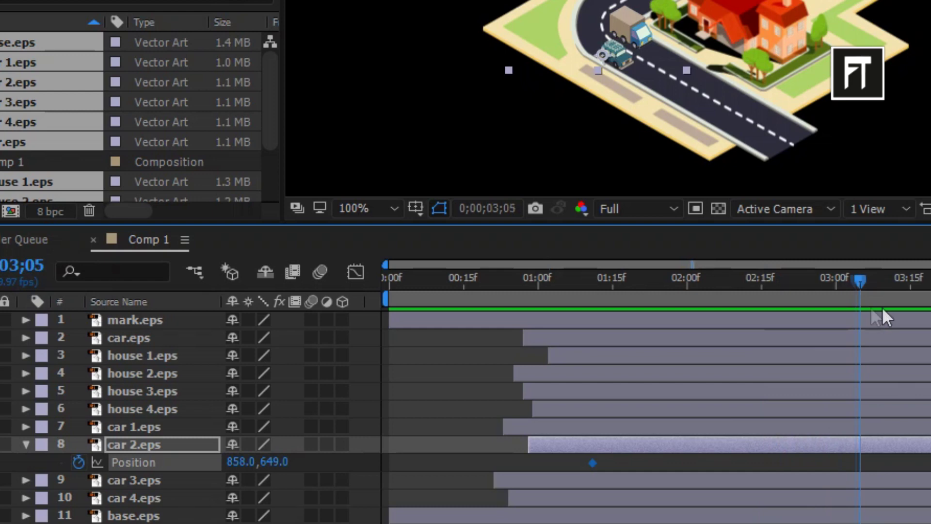
pyautogui.moveTo(901, 281); pyautogui.dragTo(930, 280)
pyautogui.press('-')
pyautogui.moveTo(791, 280); pyautogui.dragTo(784, 280)
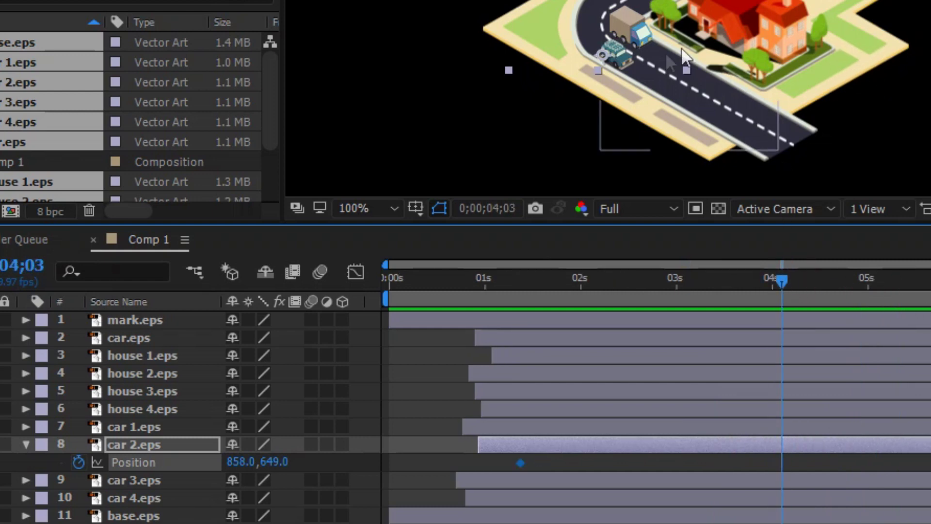
pyautogui.moveTo(625, 56); pyautogui.dragTo(761, 134)
# - Preview the movement of car 2 from the start of the composition
pyautogui.moveTo(782, 279); pyautogui.dragTo(380, 307)
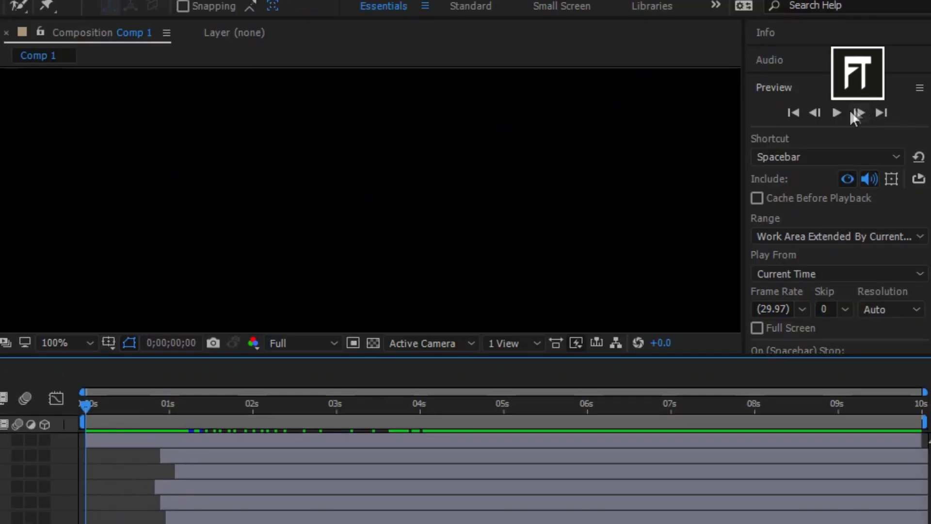
pyautogui.click(838, 113)
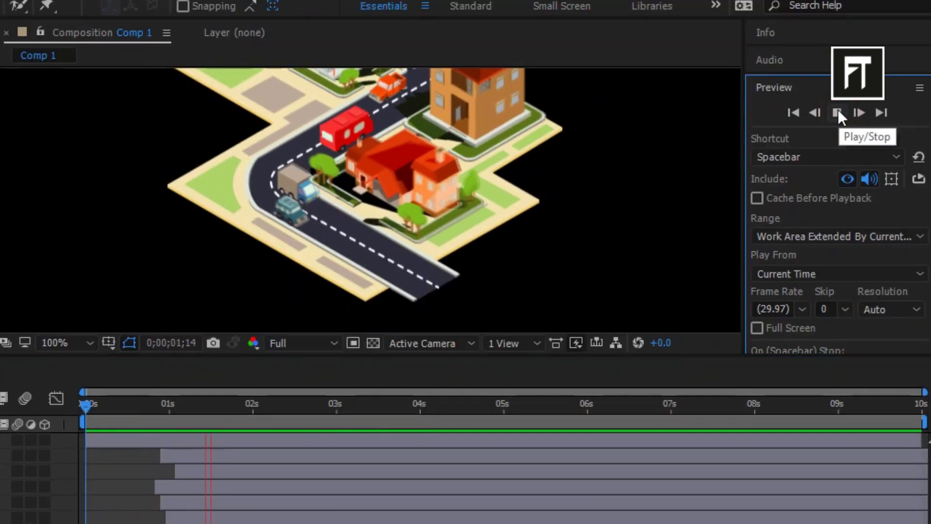
pyautogui.click(839, 111)
# - Add a Position keyframe to car 3.eps at its current place and move the keyframe to about 0;00;01;24
pyautogui.click(143, 466)
pyautogui.press('p')
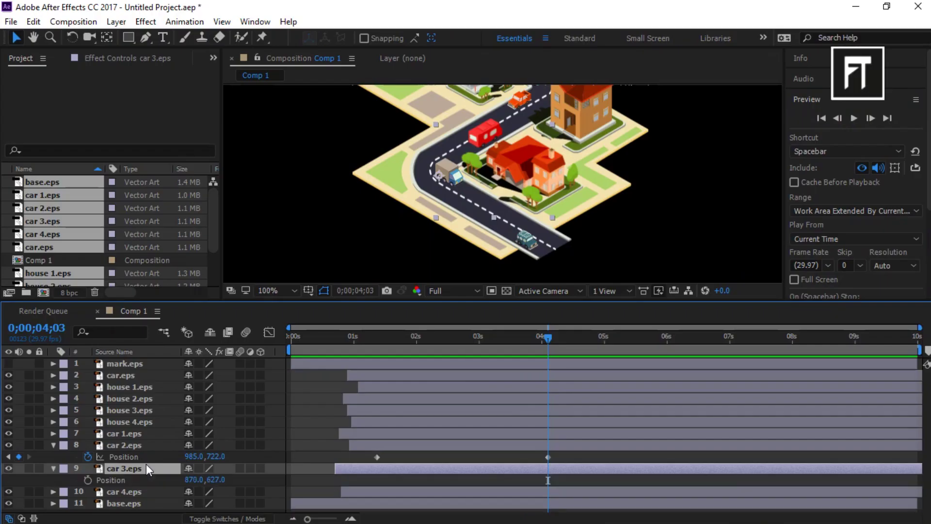
pyautogui.click(88, 479)
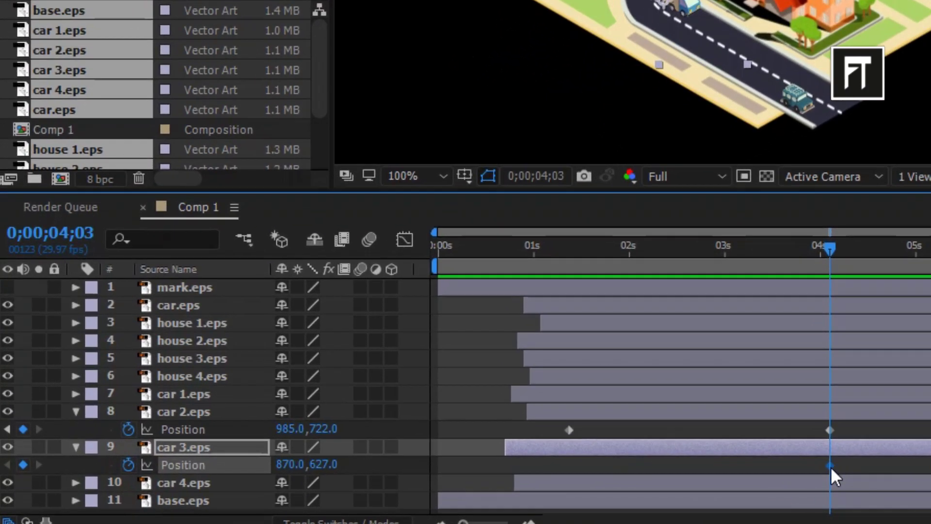
pyautogui.moveTo(771, 468); pyautogui.dragTo(567, 469)
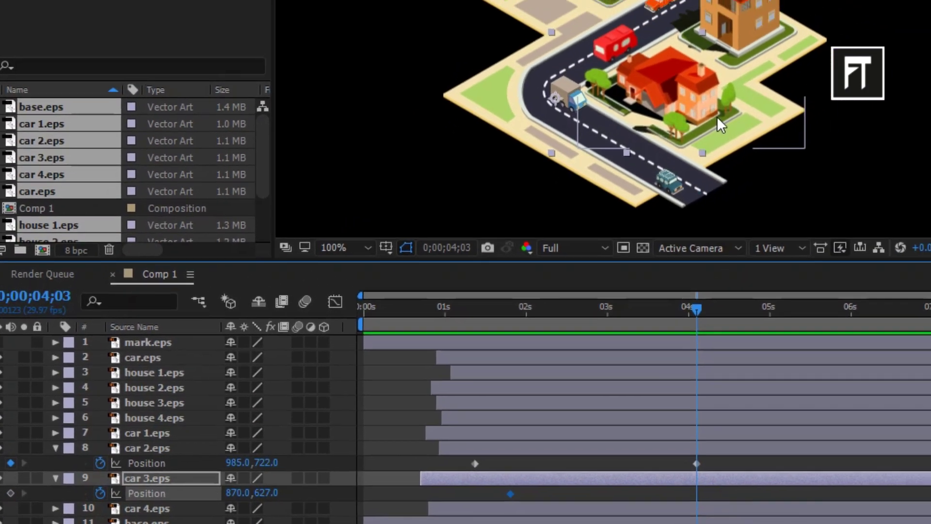
# - At 0;00;04;12, move the car 3 truck down the road to position 994, 700, behind car 2
pyautogui.scroll(-2, 788, 73)
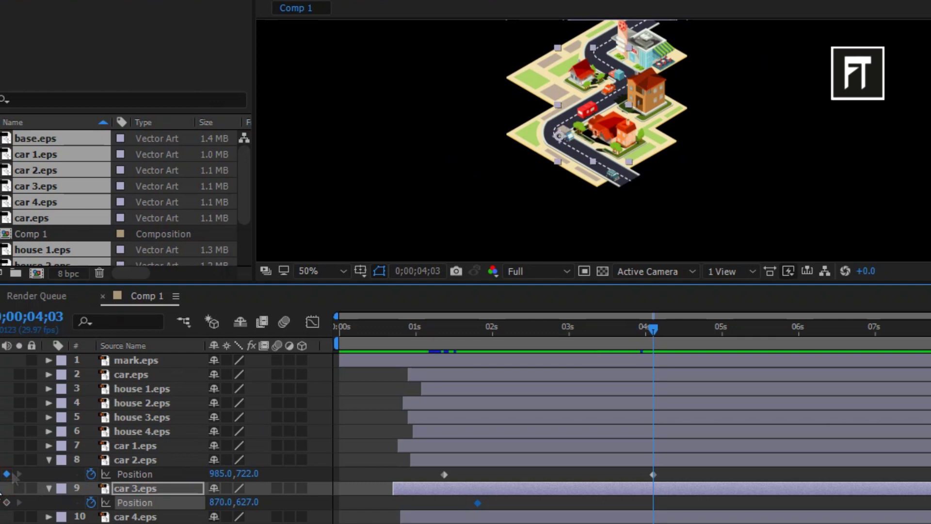
pyautogui.scroll(2, 707, 226)
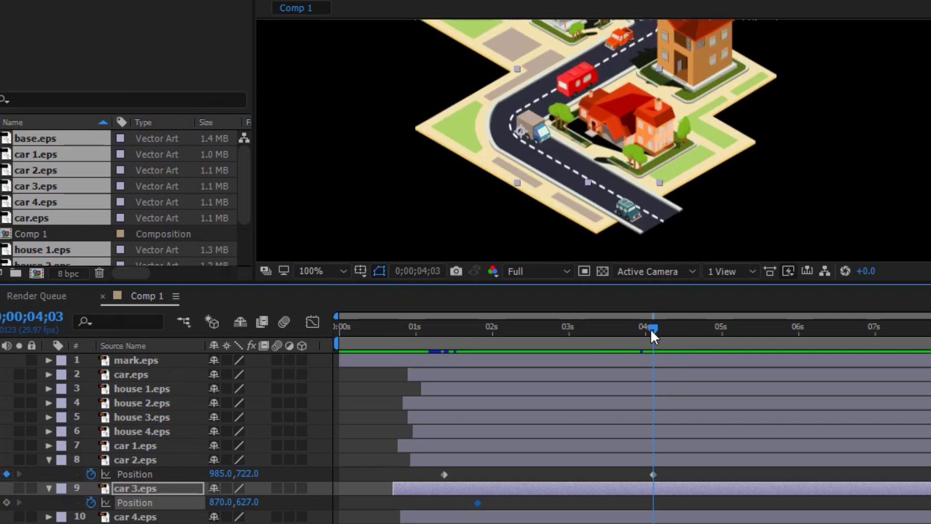
pyautogui.moveTo(670, 333); pyautogui.dragTo(676, 333)
pyautogui.moveTo(535, 129); pyautogui.dragTo(645, 189)
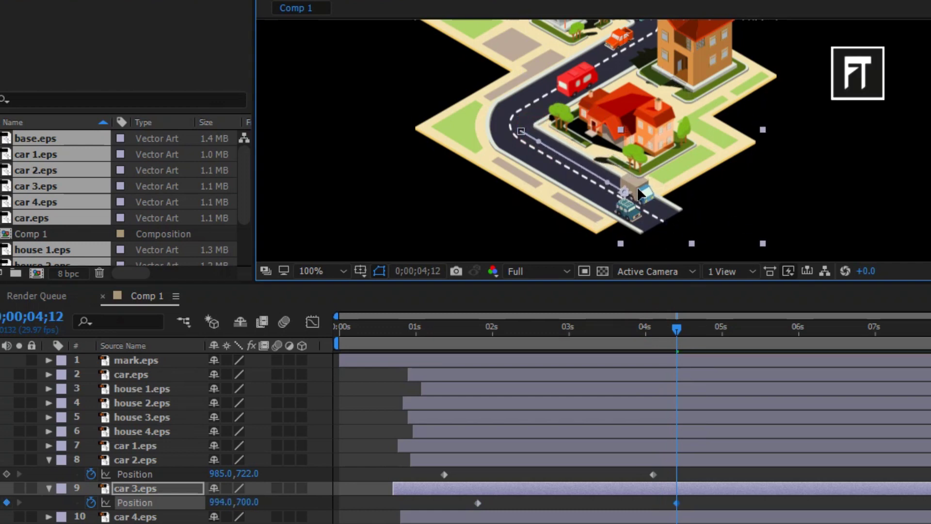
# - Slow both cars by moving the end Position keyframe of car 3 to about 0;00;07;24 and of car 2 to about 0;00;06;04
pyautogui.moveTo(674, 504); pyautogui.dragTo(916, 504)
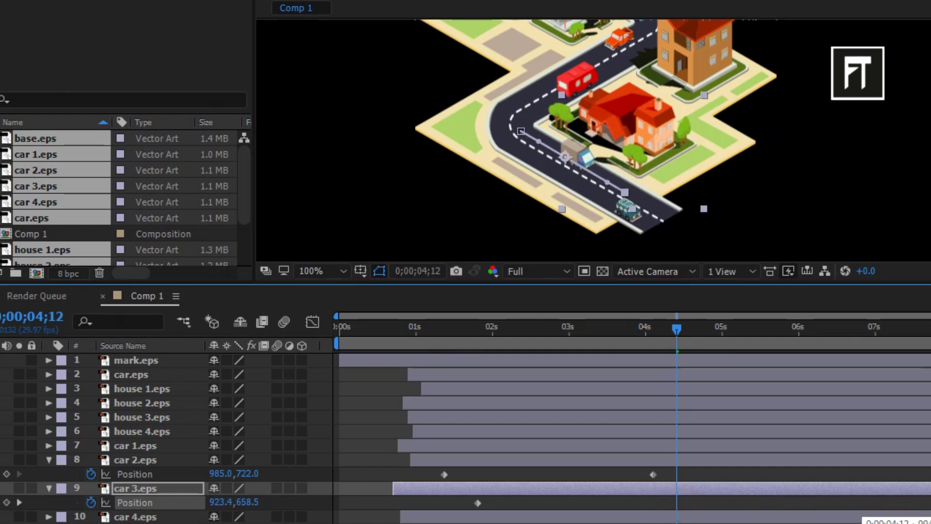
pyautogui.moveTo(653, 475); pyautogui.dragTo(808, 474)
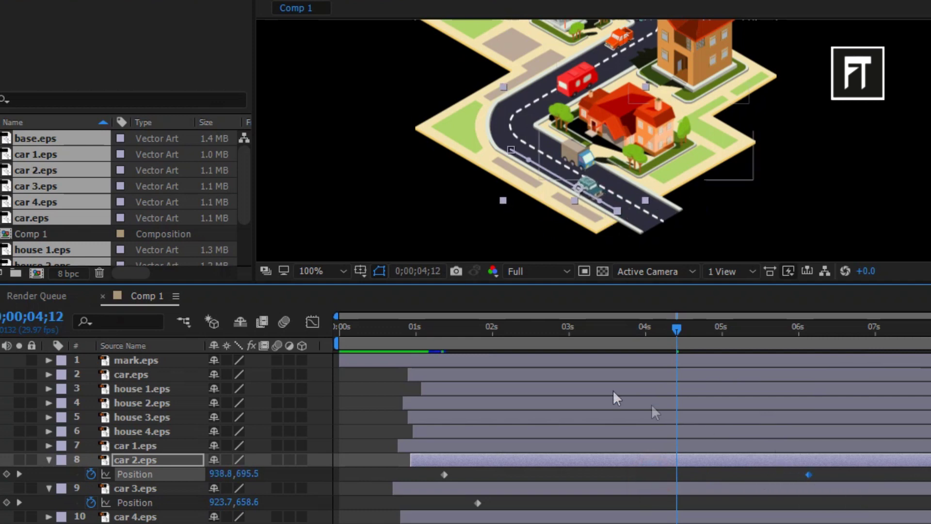
# - Keyframe car 1's Position at about 0;00;01;19 and move it up the road to 1021.5, 533.5, with the end keyframe at about 0;00;04;17
pyautogui.click(136, 446)
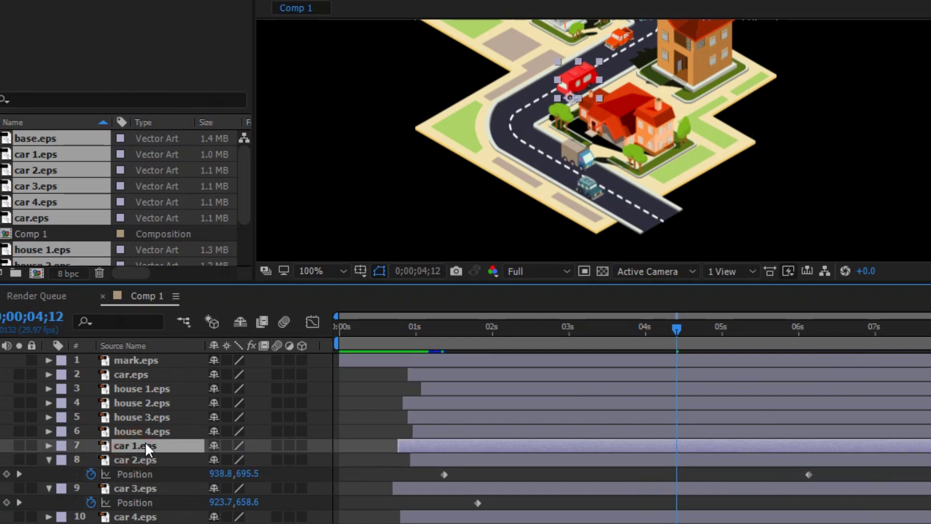
pyautogui.press('s')
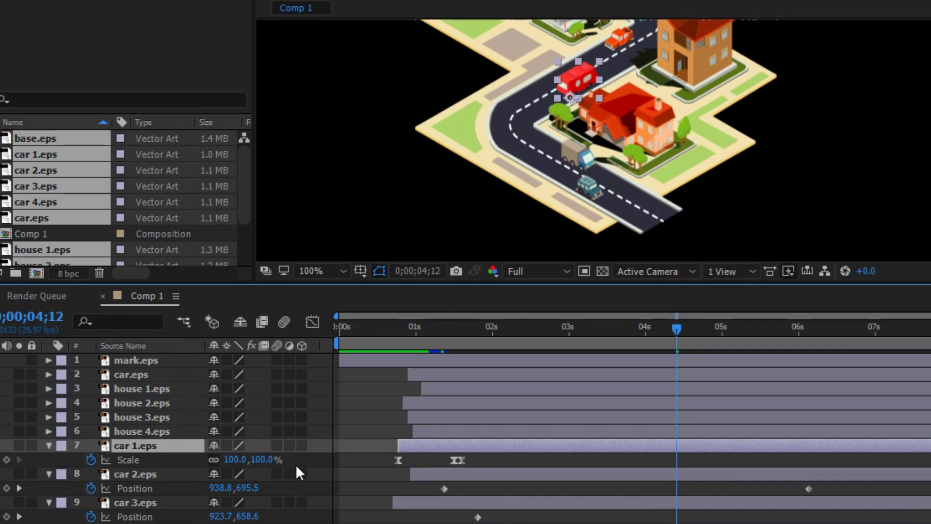
pyautogui.press('p')
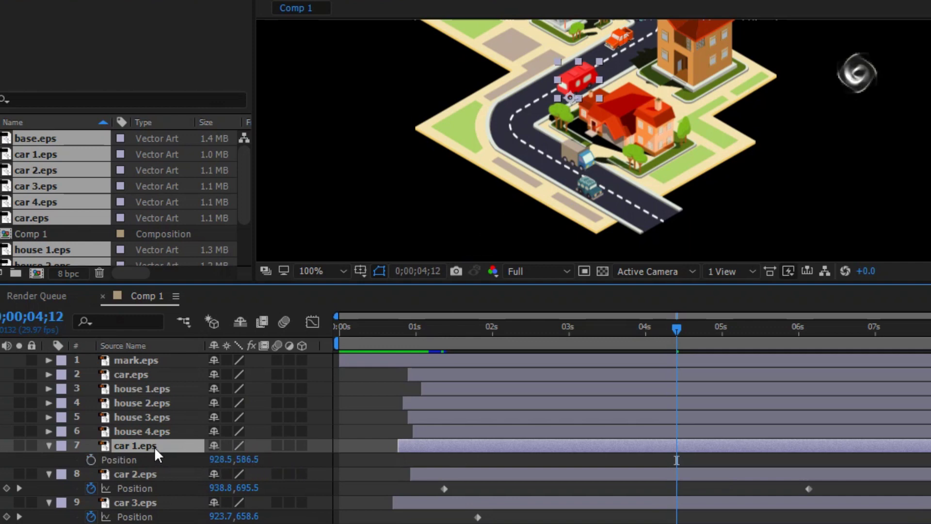
pyautogui.click(90, 460)
pyautogui.moveTo(457, 465); pyautogui.dragTo(468, 466)
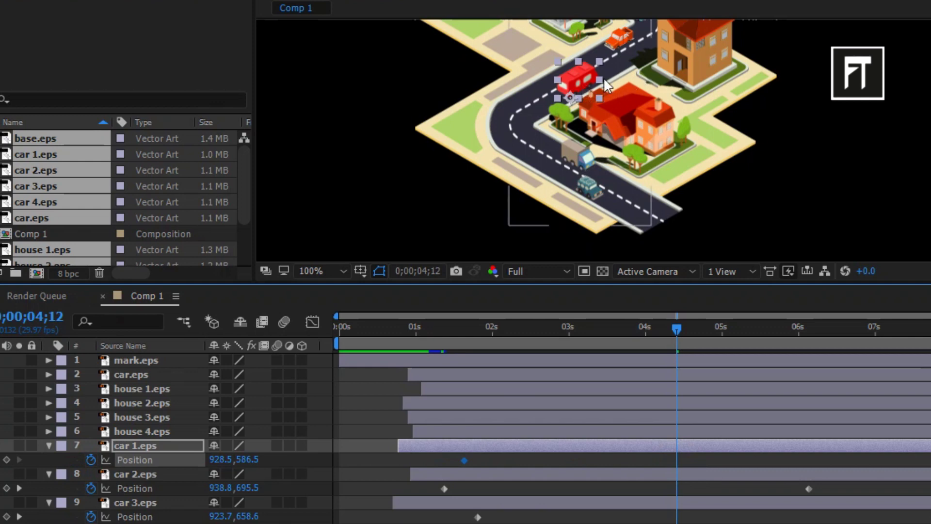
pyautogui.moveTo(584, 80); pyautogui.dragTo(663, 42)
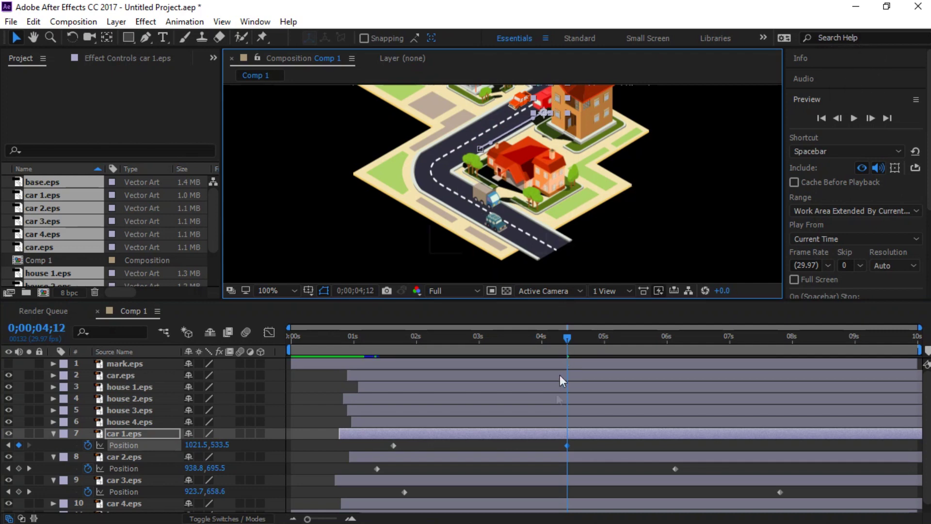
pyautogui.moveTo(569, 447); pyautogui.dragTo(578, 444)
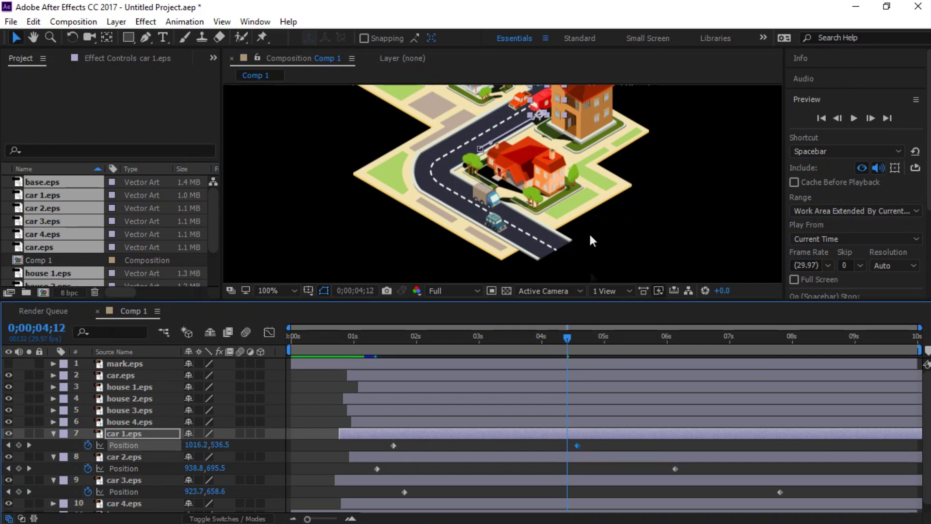
# - Keyframe car 4's Position at about 0;00;02;09 and move it down the road to 902, 575 at 0;00;05;14
pyautogui.scroll(-1, 141, 455)
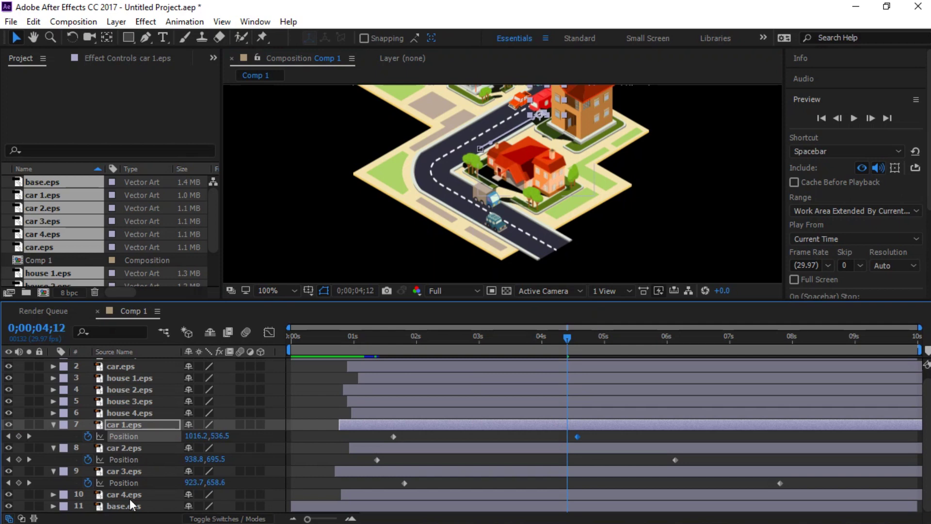
pyautogui.click(128, 495)
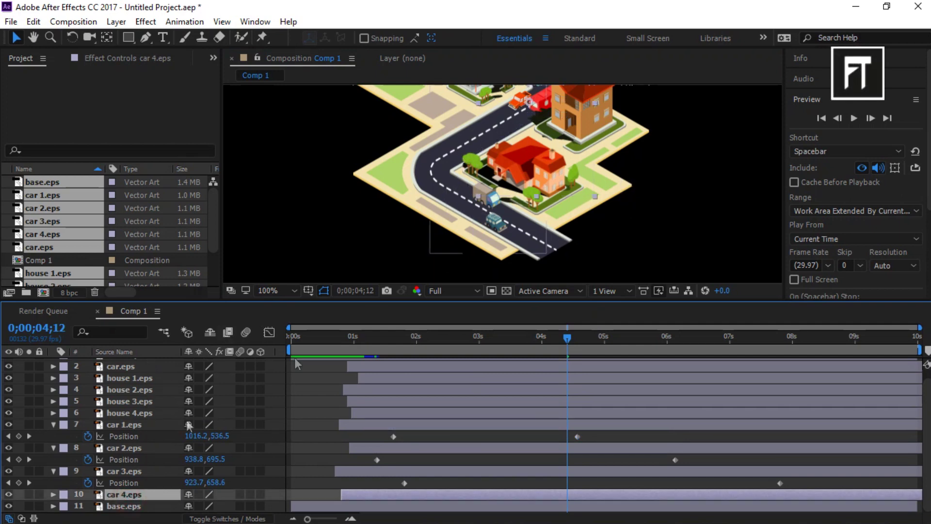
pyautogui.press('p')
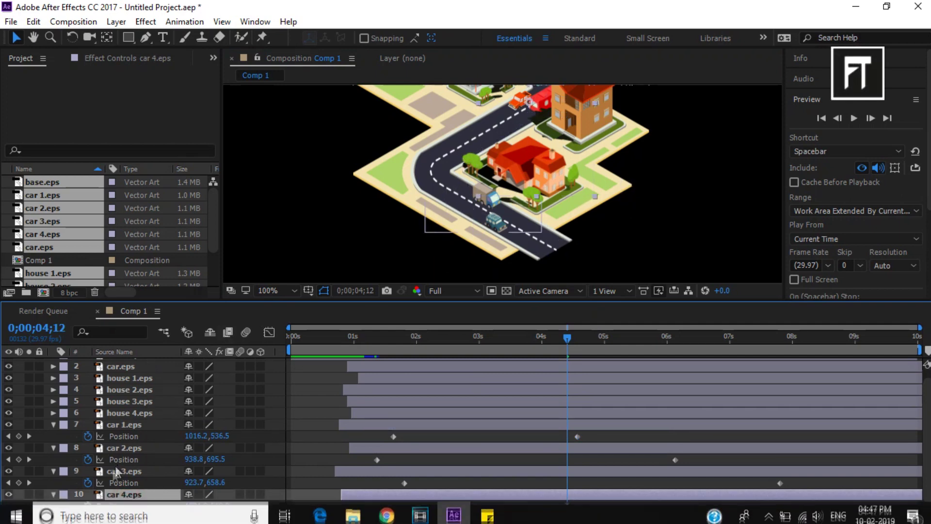
pyautogui.click(88, 506)
pyautogui.scroll(-1, 570, 485)
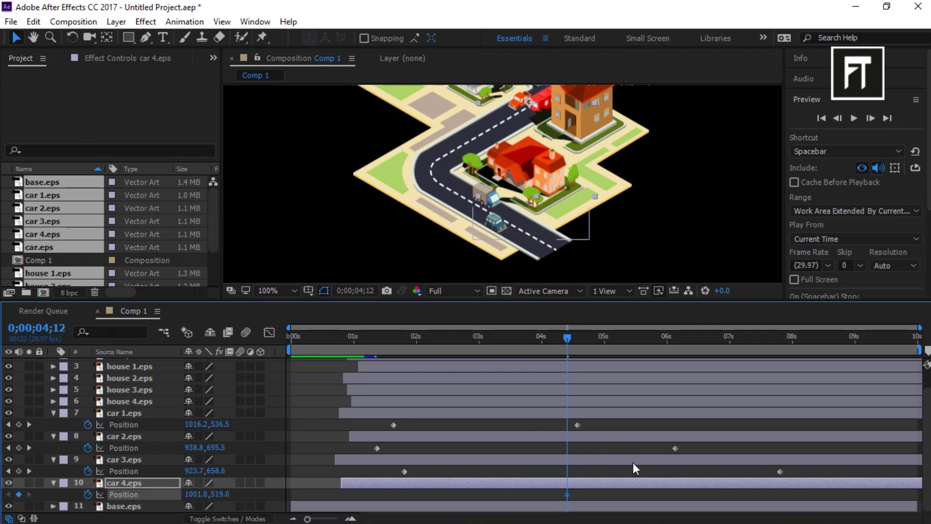
pyautogui.moveTo(568, 495); pyautogui.dragTo(435, 494)
pyautogui.moveTo(568, 338); pyautogui.dragTo(634, 348)
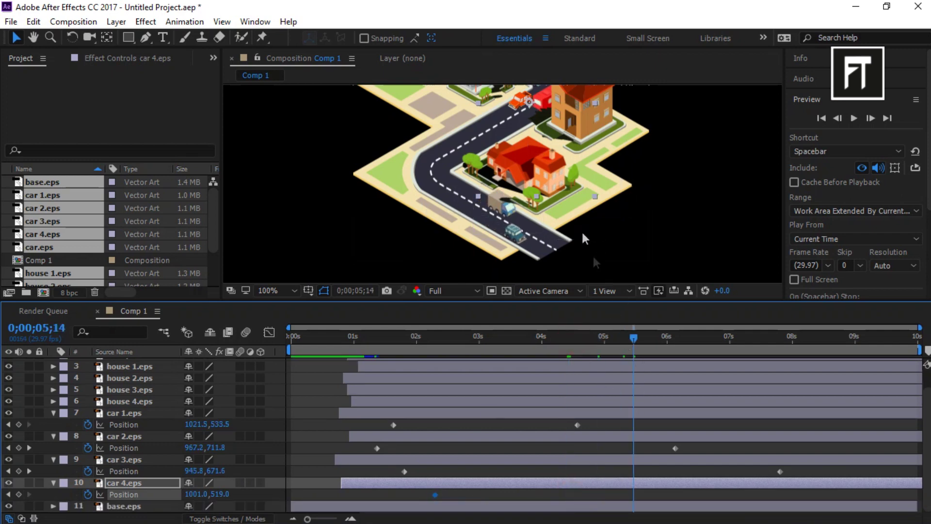
pyautogui.moveTo(516, 114); pyautogui.dragTo(452, 143)
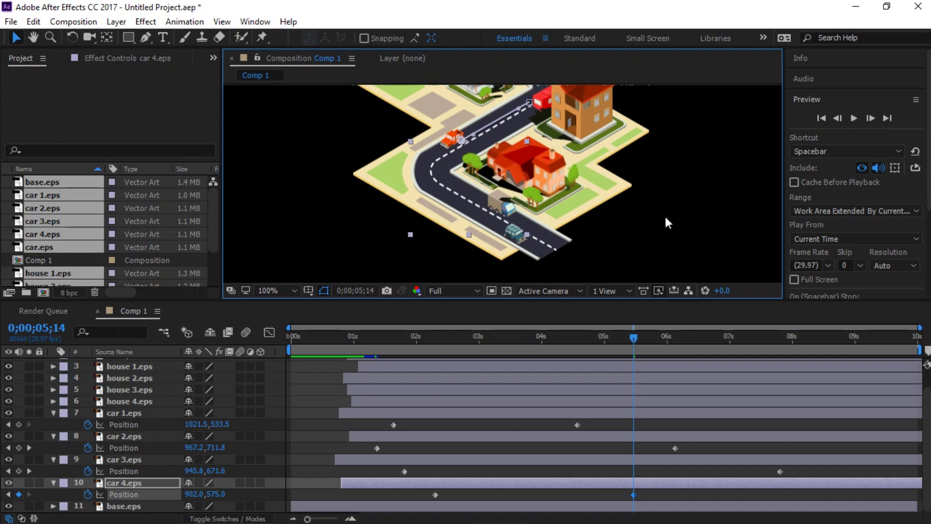
# - Play the composition from the first frame to review how all the cars drive along the road
pyautogui.click(33, 38)
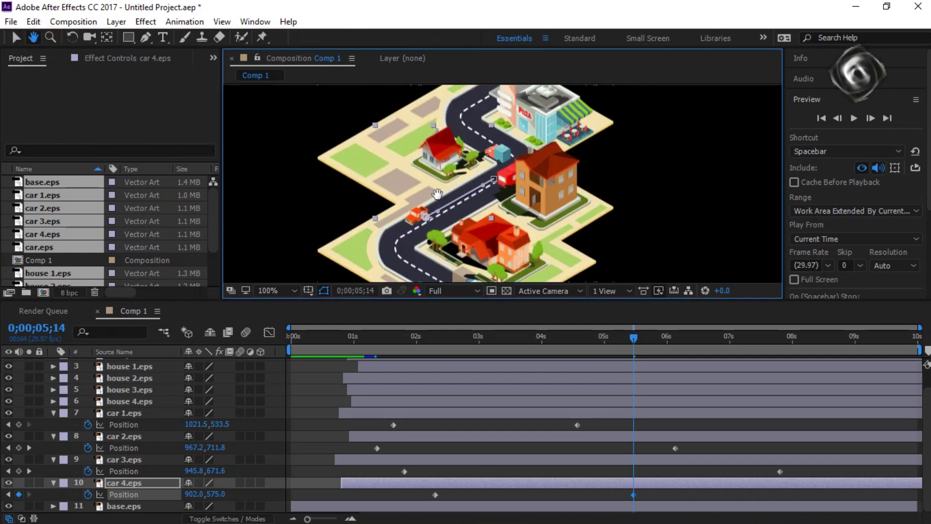
pyautogui.click(821, 118)
pyautogui.click(855, 119)
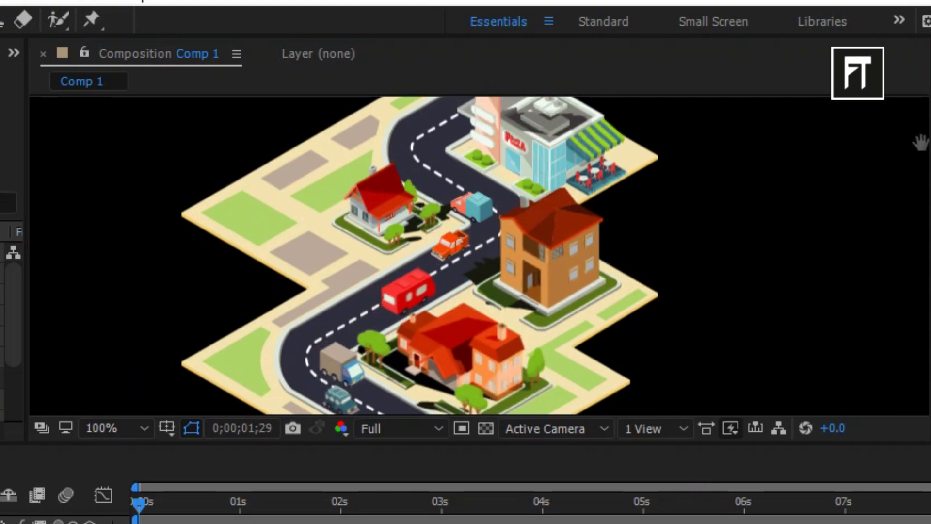
pyautogui.moveTo(546, 269); pyautogui.dragTo(555, 183)
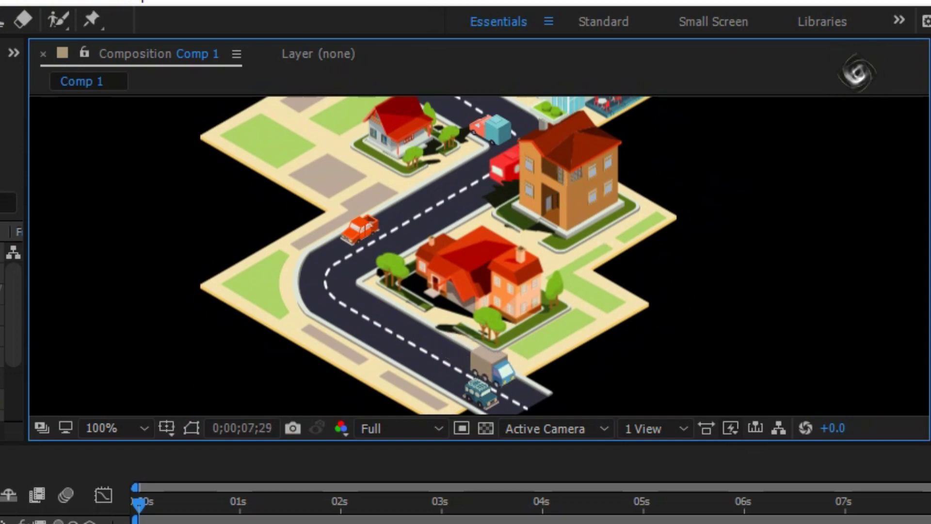
# - Preview the animation from 0;00;00;15 with the whole map visible at 50% magnification
pyautogui.press('v')
pyautogui.moveTo(388, 490); pyautogui.dragTo(190, 506)
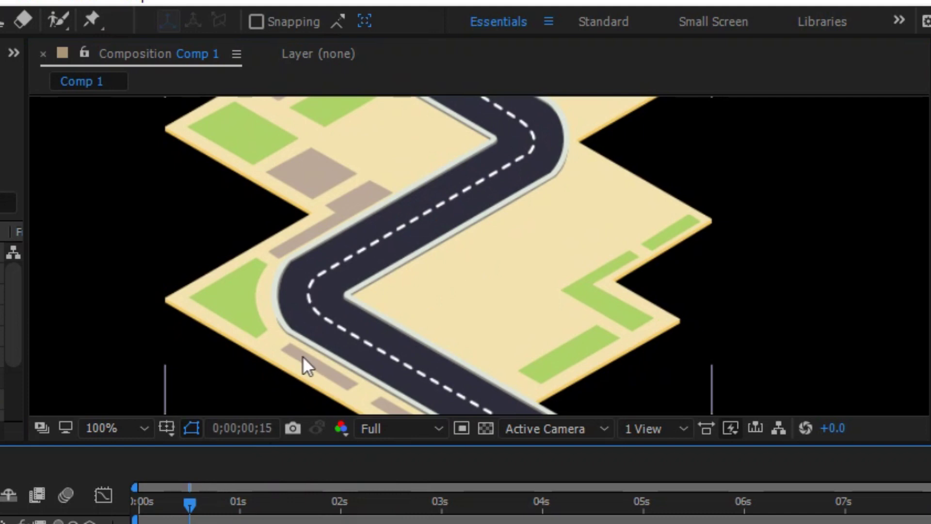
pyautogui.scroll(-1, 471, 299)
pyautogui.moveTo(477, 265); pyautogui.dragTo(479, 287)
pyautogui.hotkey('ctrl', 'z')
pyautogui.moveTo(389, 249); pyautogui.dragTo(380, 285)
pyautogui.press('space')
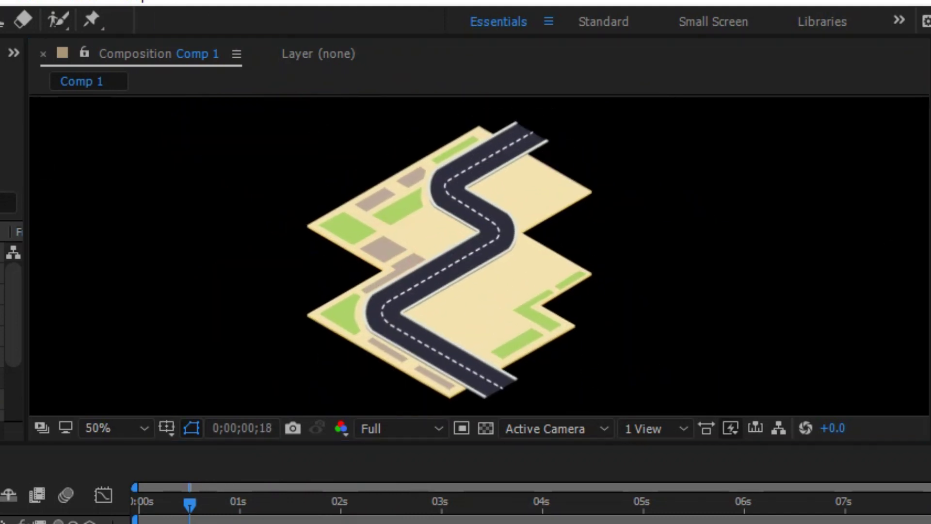